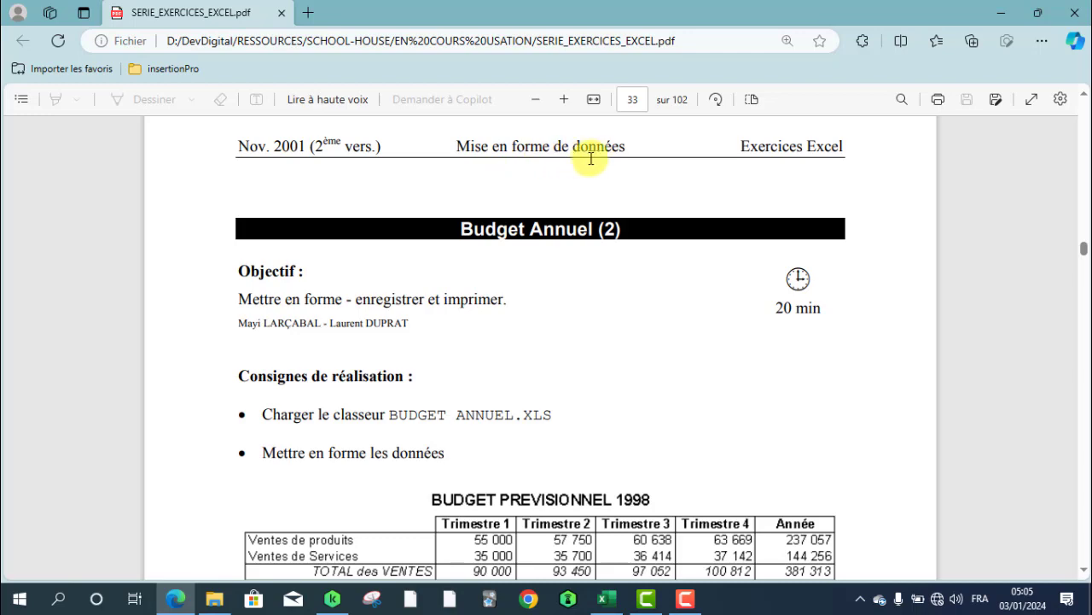
Review the Budget Annuel (2) formatting instructions and model table in the PDF against the budget workbook in Excel
scroll(281, 321, down, 3)
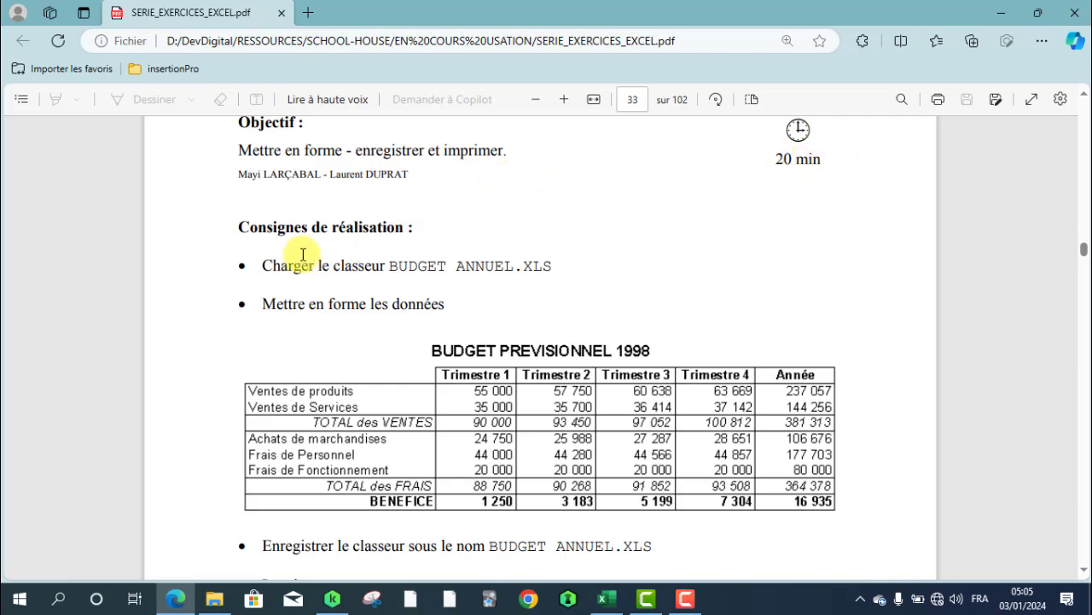
scroll(314, 251, down, 1)
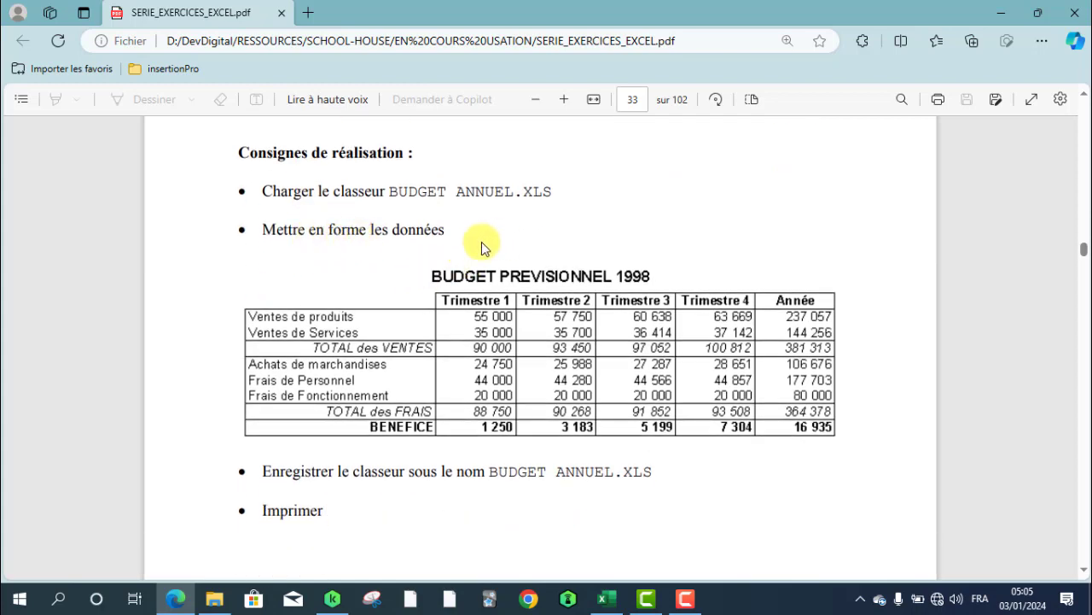
key(alt+Tab)
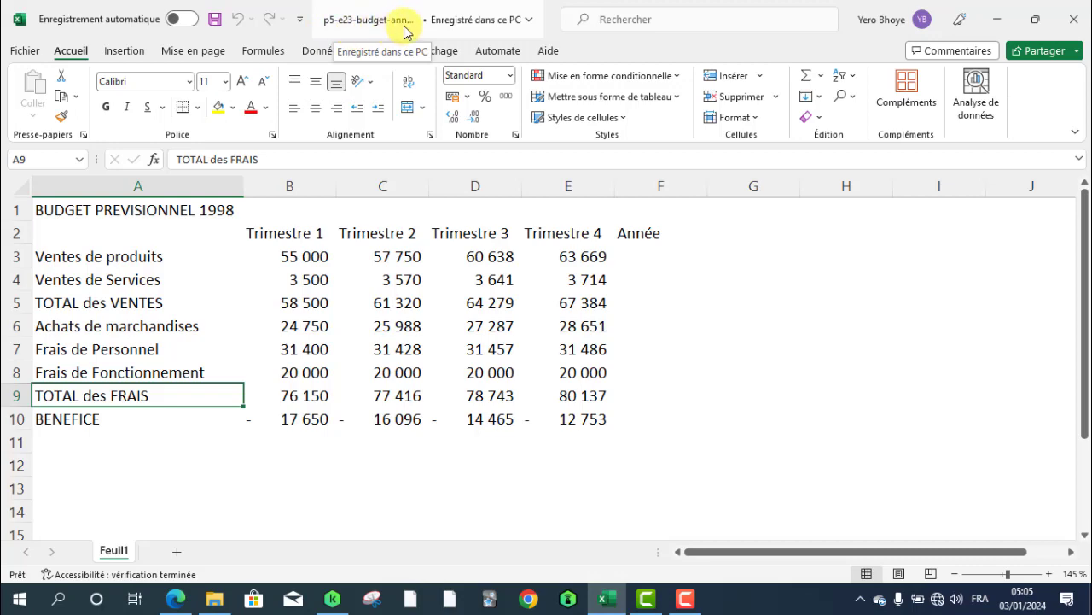
key(alt+Tab)
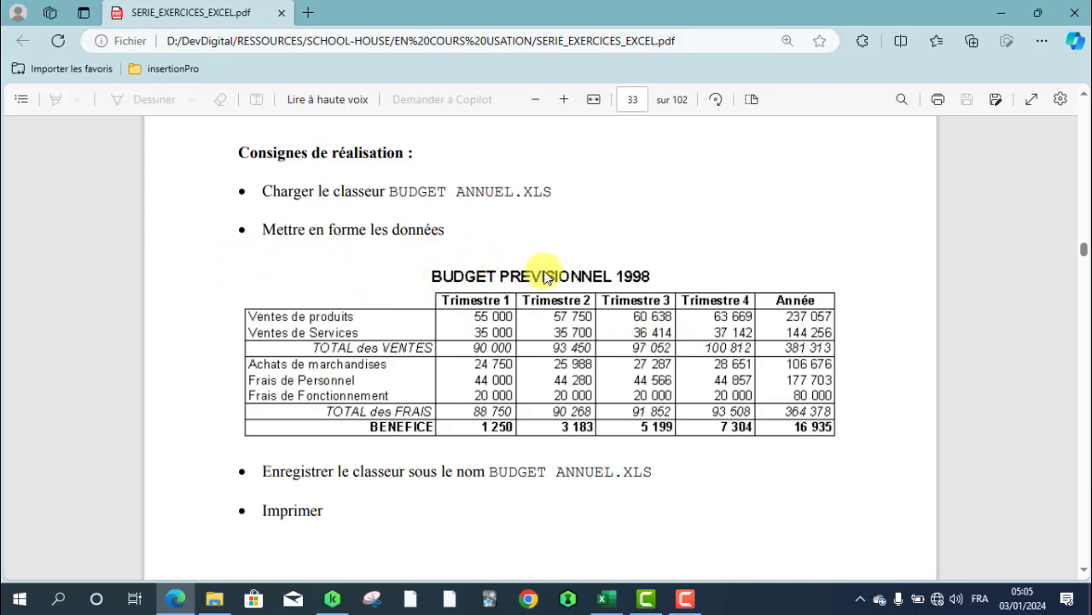
key(alt+Tab)
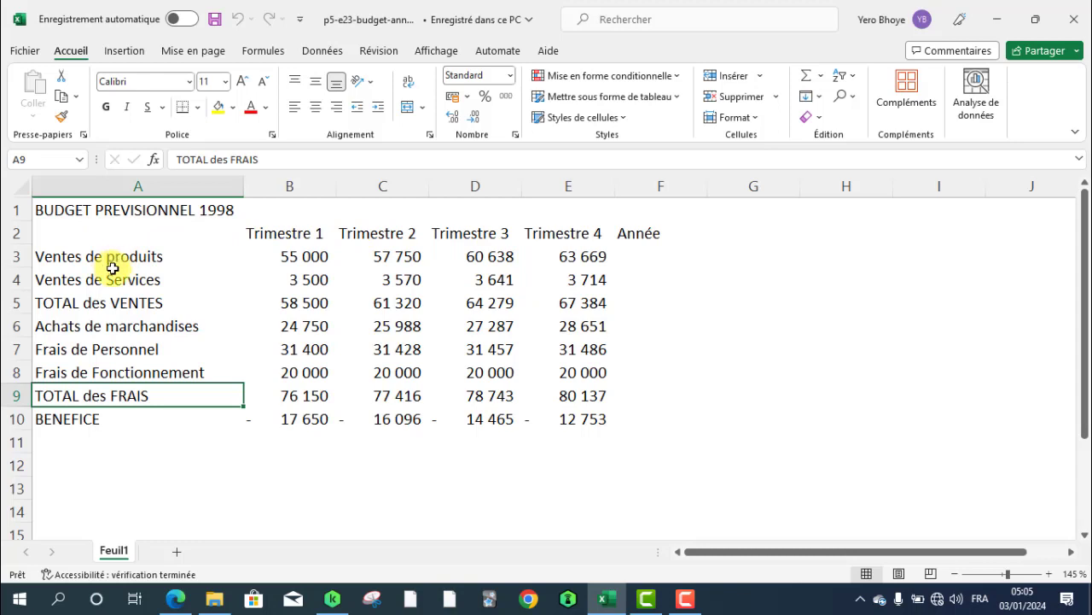
Merge and center the title BUDGET PREVISIONNEL 1998 across cells A1:F1
click(155, 261)
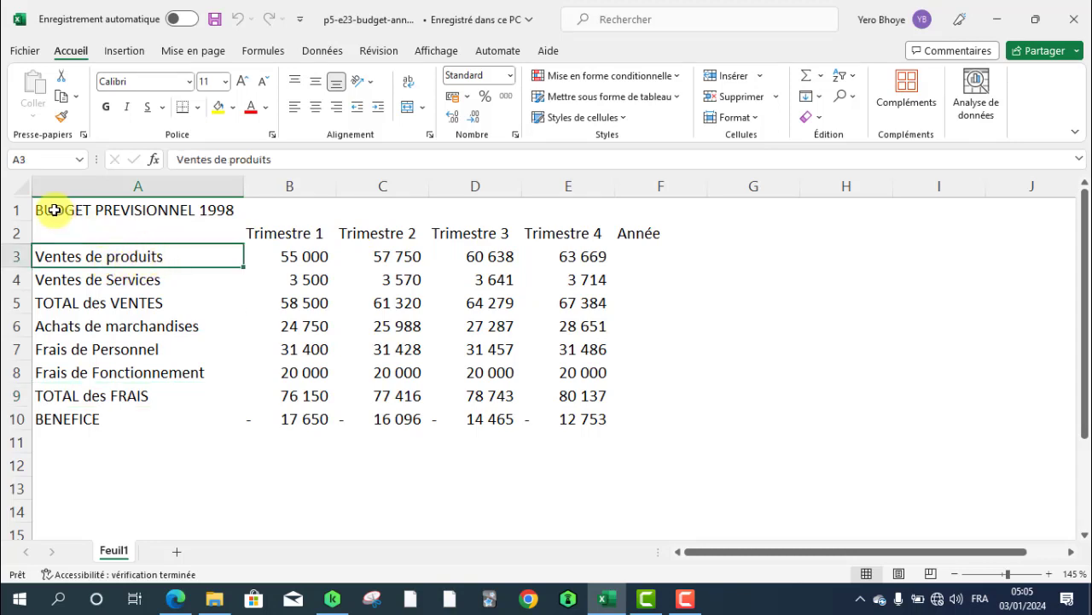
drag(54, 210, 634, 213)
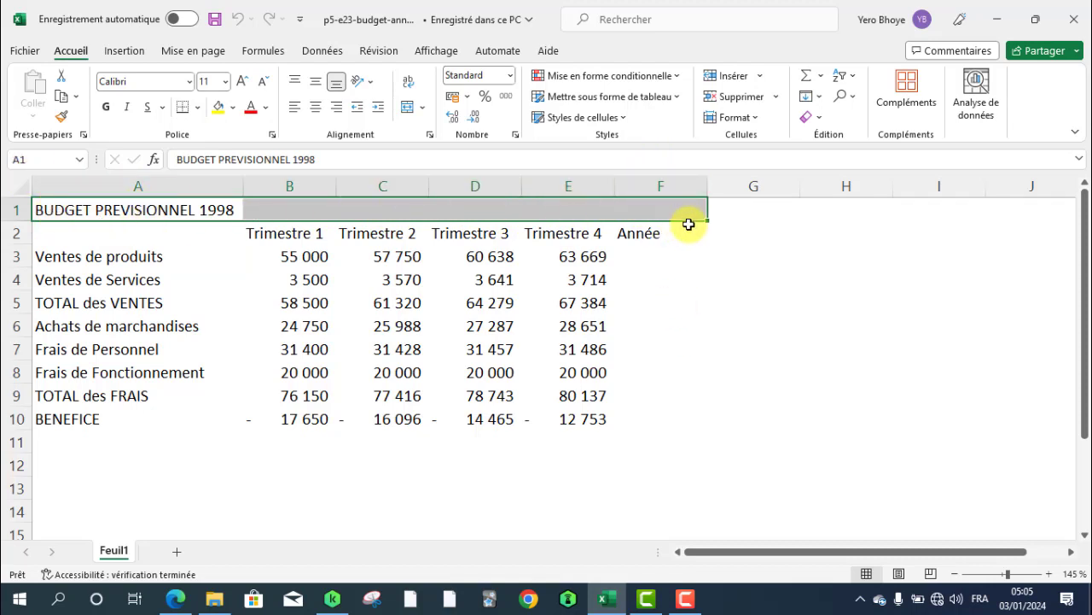
click(427, 109)
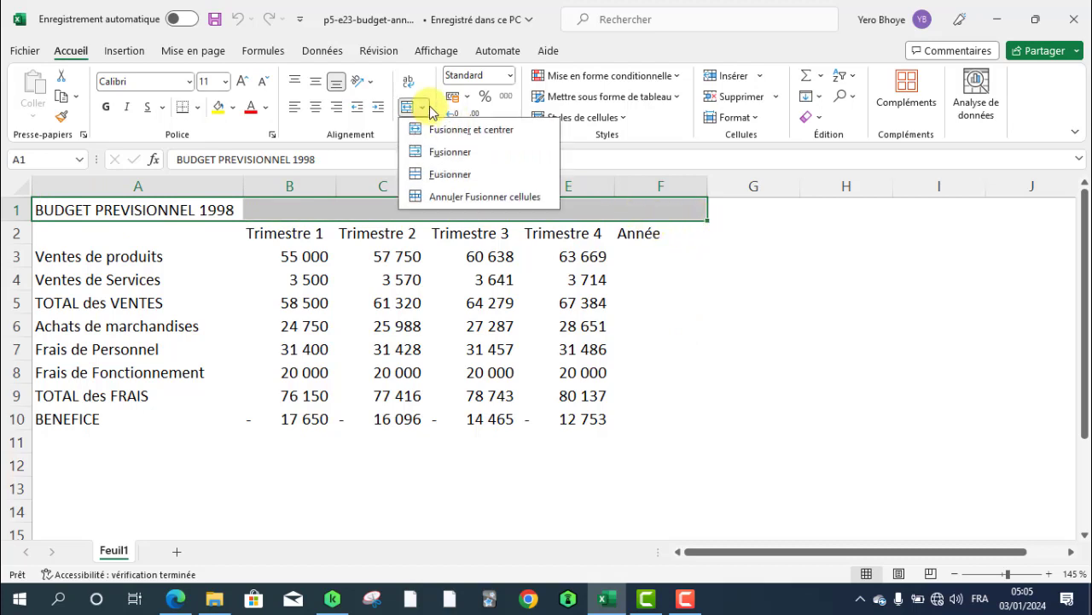
click(461, 130)
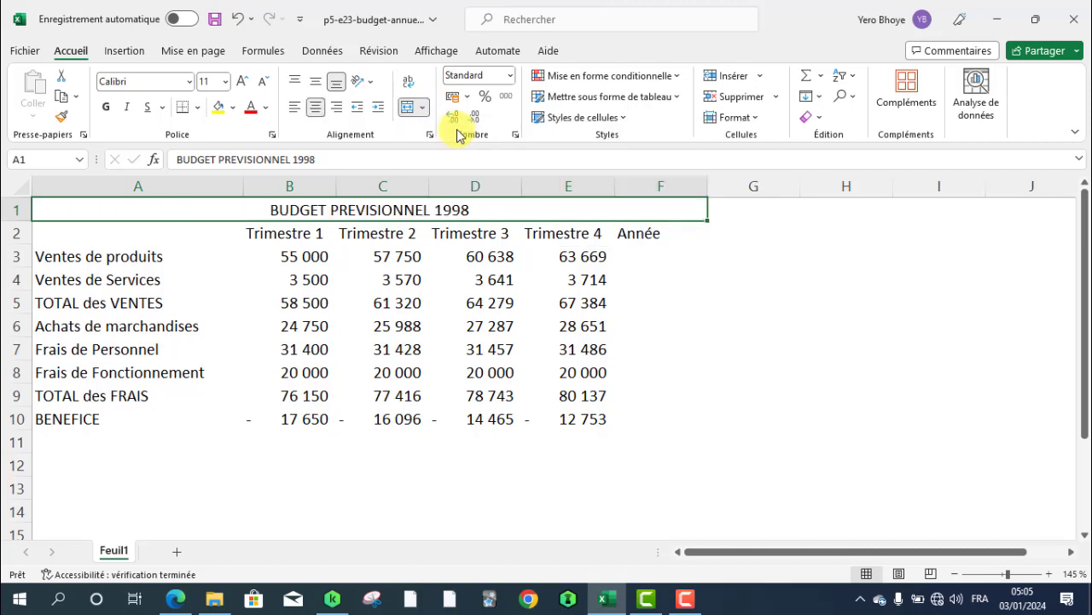
Make the merged title bold and enlarge its font to 14, comparing it with the model in the PDF
click(105, 107)
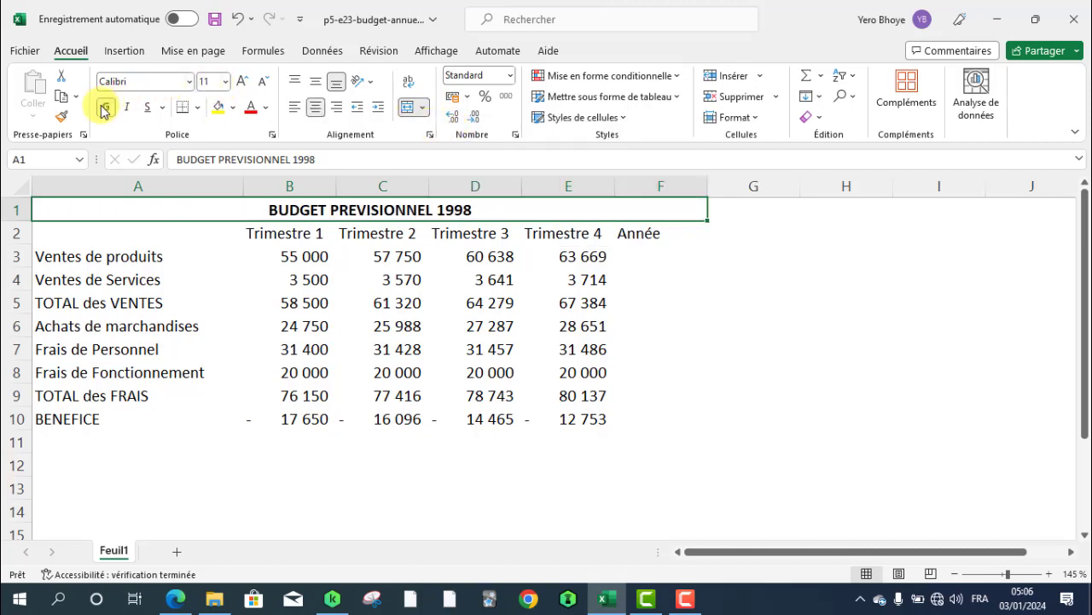
click(243, 85)
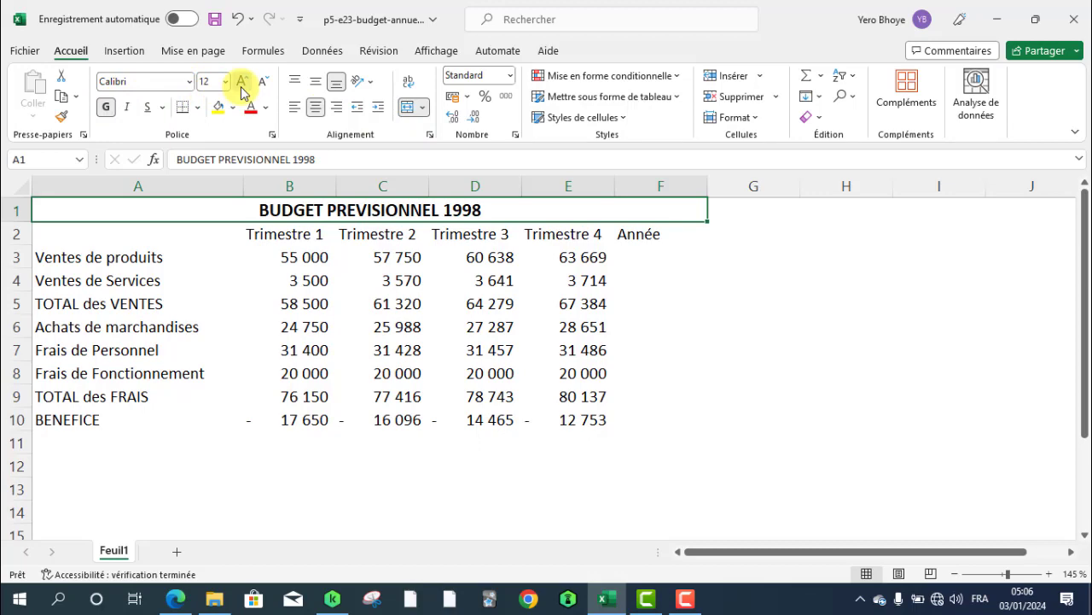
click(243, 85)
key(alt+Tab)
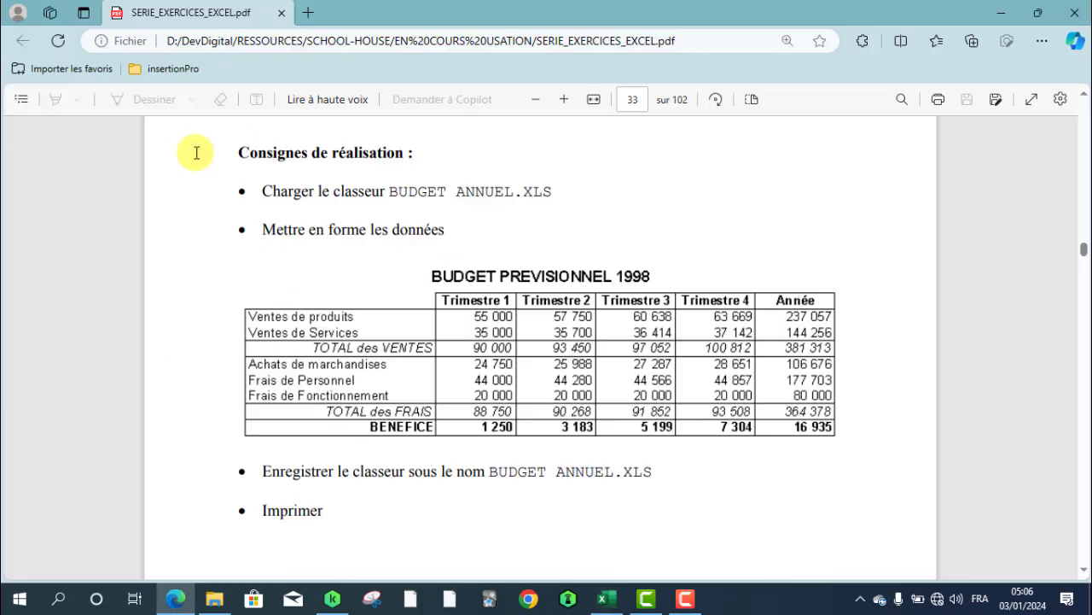
key(alt+Tab)
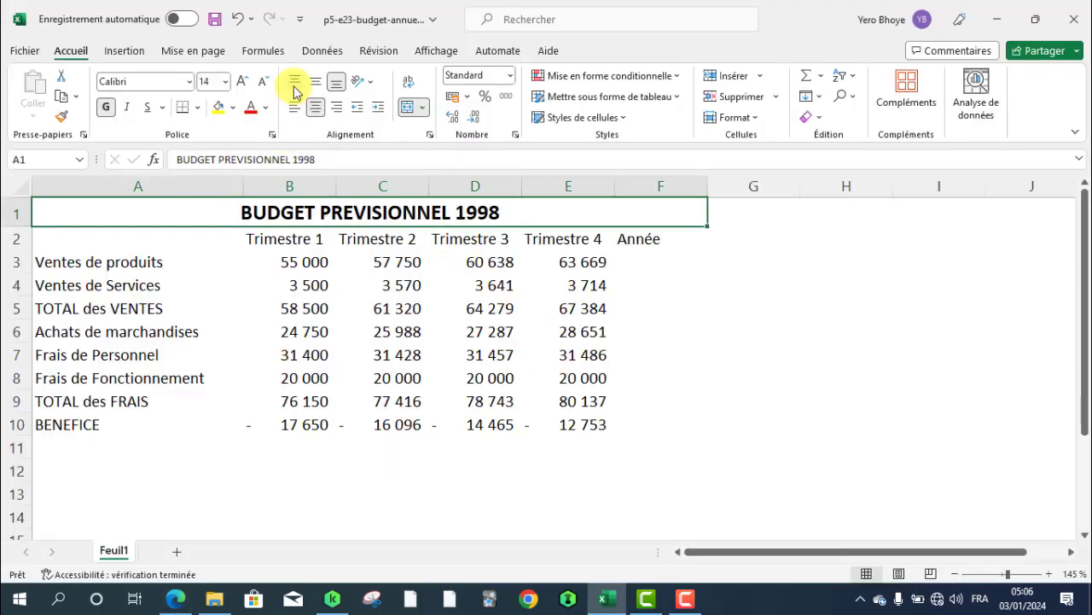
Align the title vertically to the middle of its cell and reduce its font size to 12
click(315, 82)
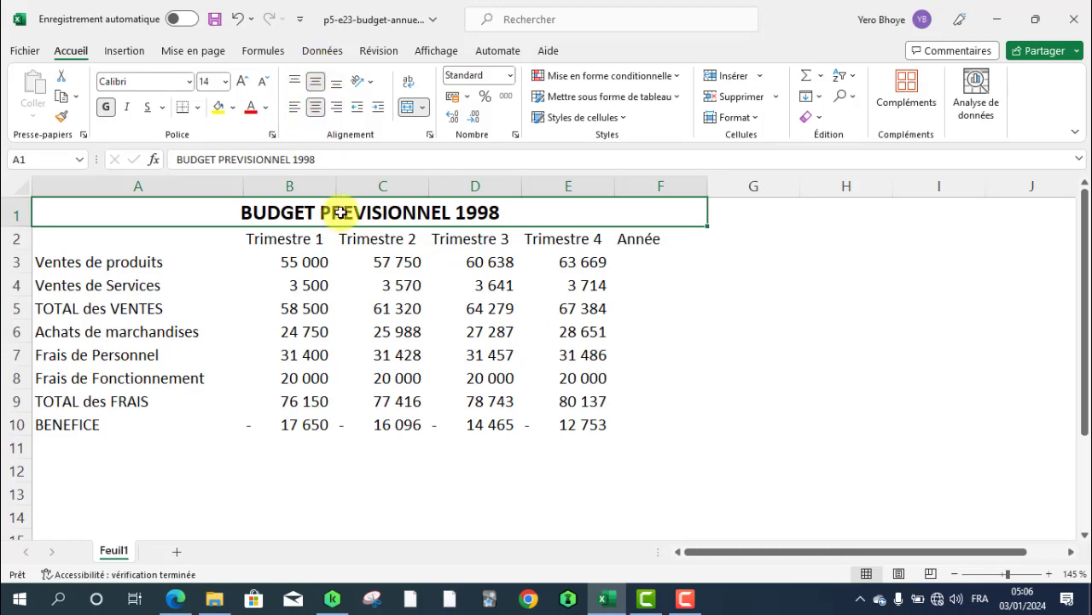
key(alt+Tab)
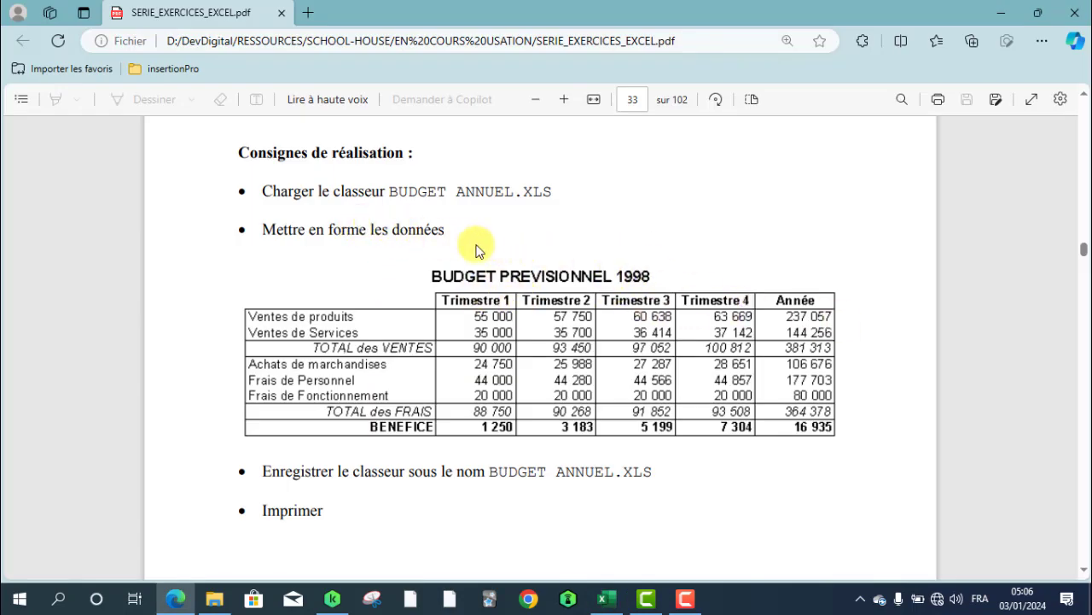
key(alt+Tab)
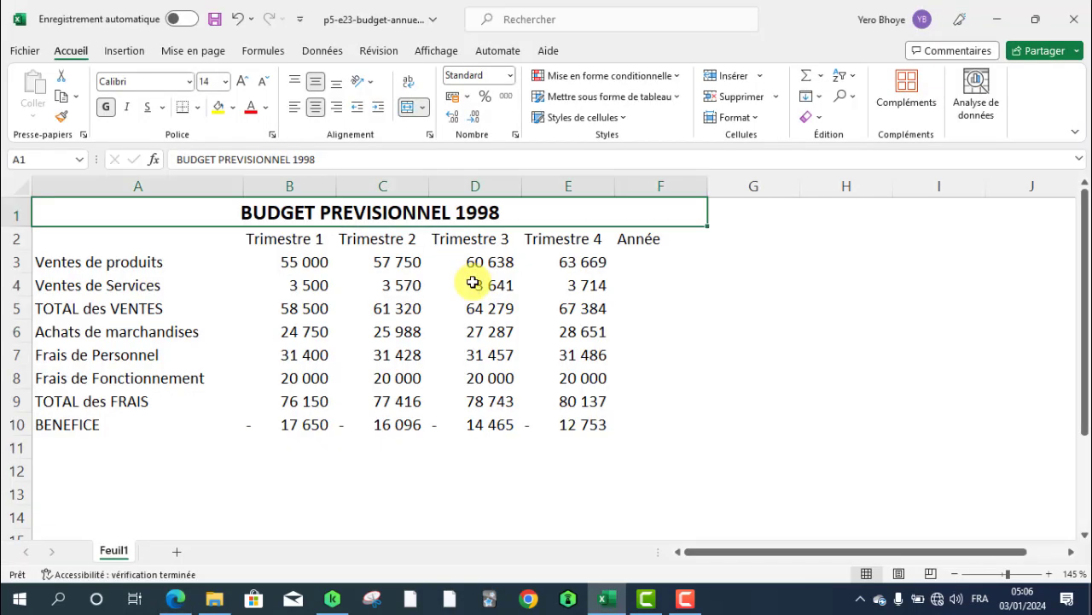
click(264, 82)
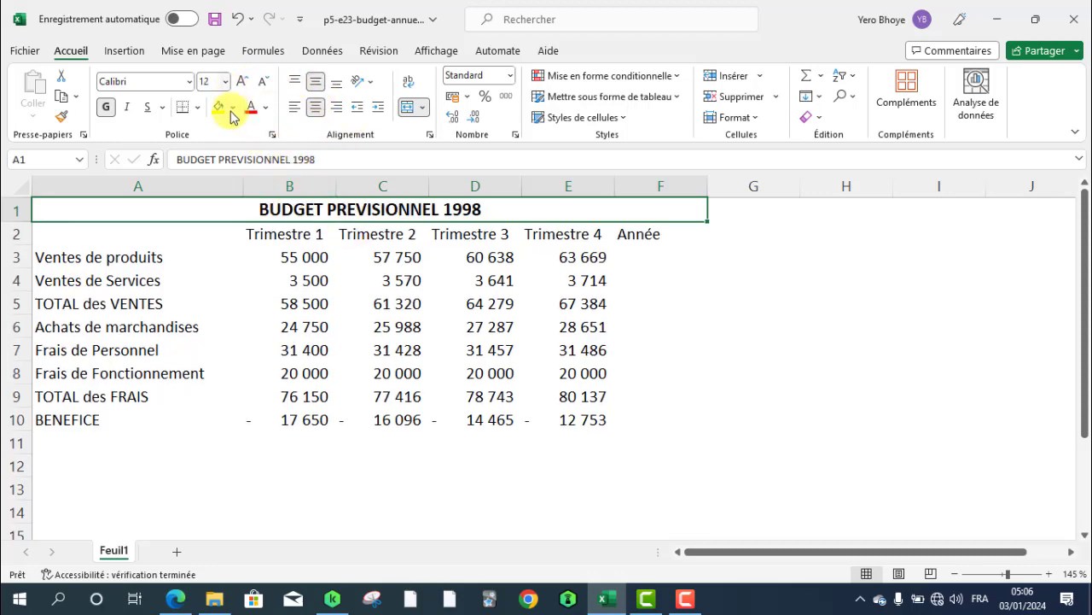
Following the PDF model, apply all borders to the header cells B2:F2, from Trimestre 1 to Année
key(alt+Tab)
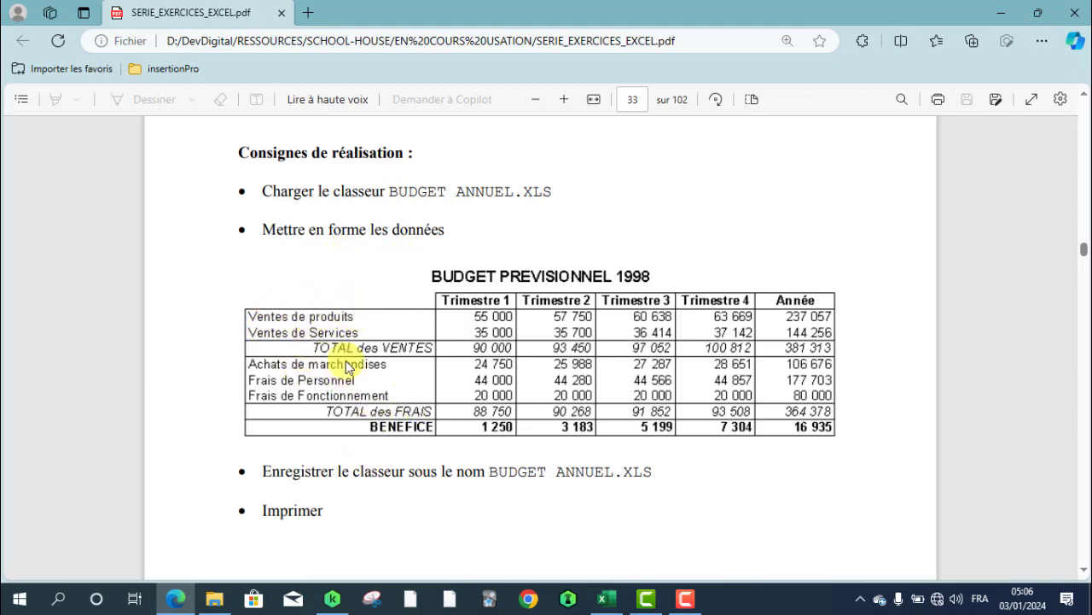
key(alt+Tab)
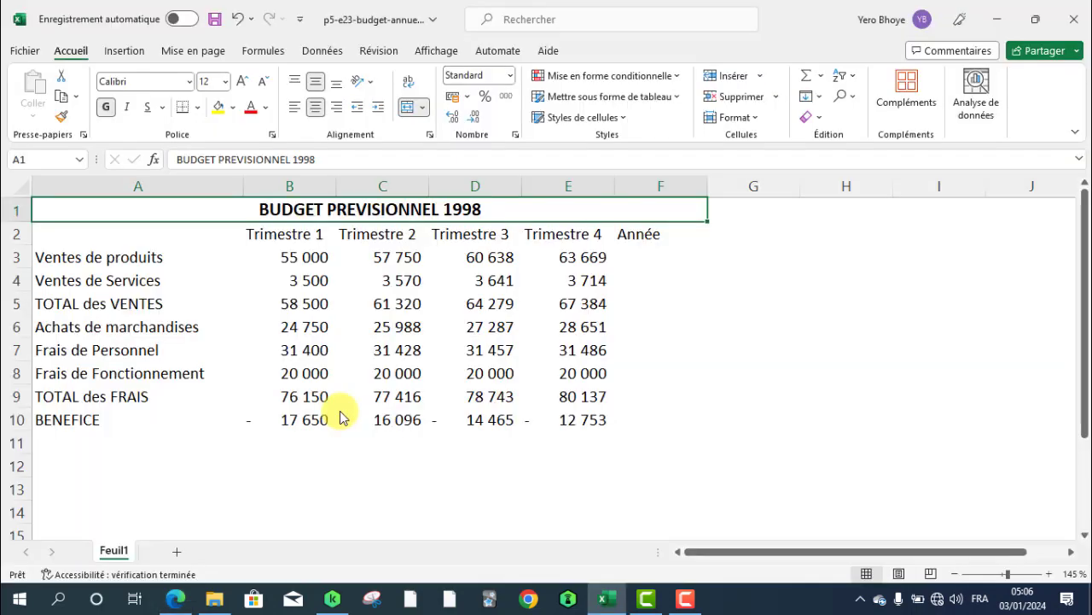
click(111, 260)
key(alt+Tab)
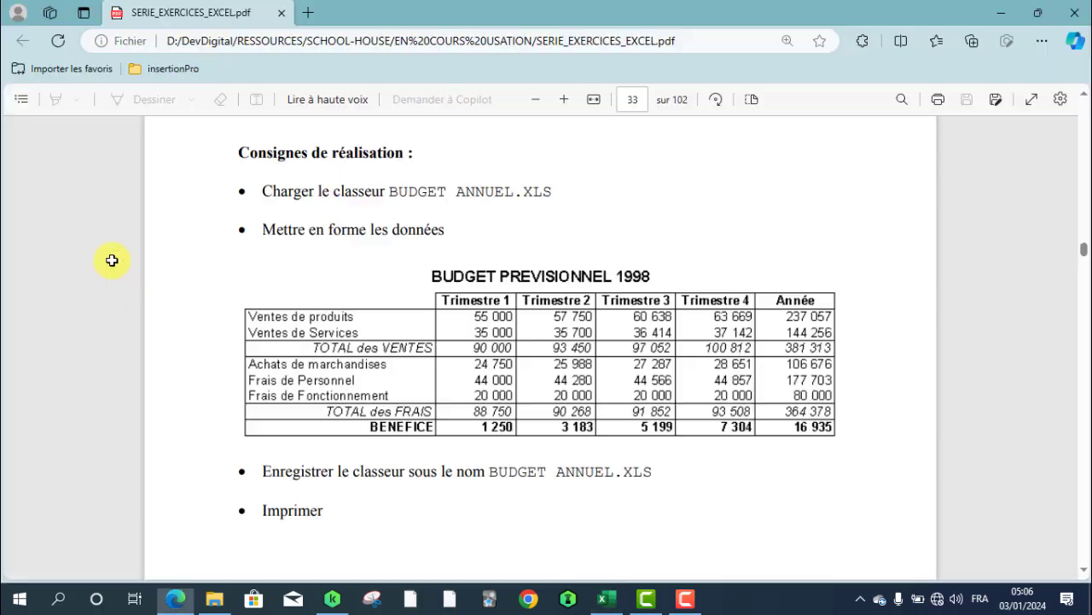
key(alt+Tab)
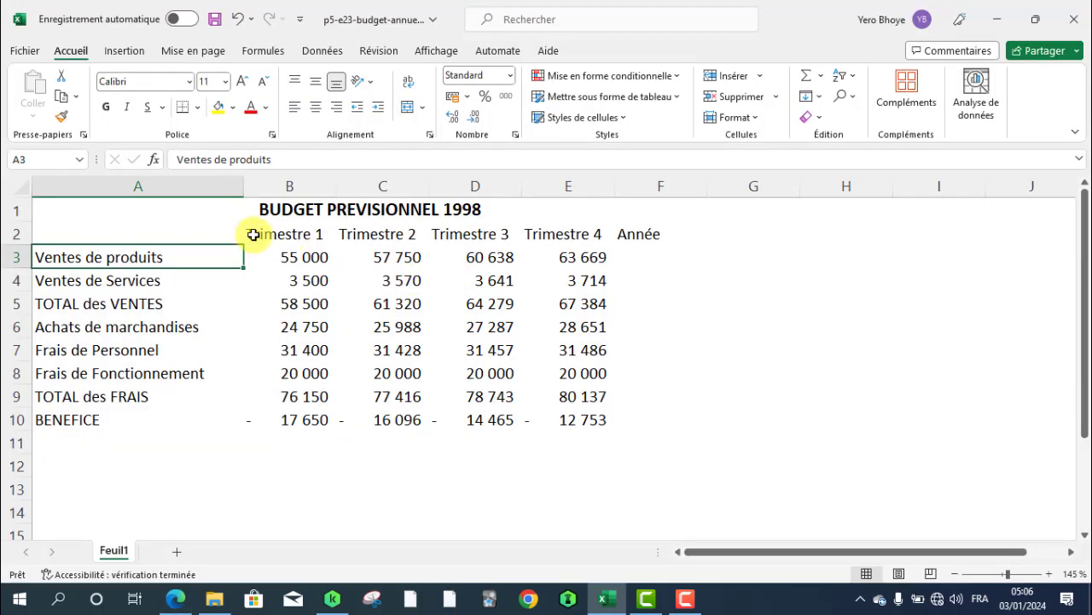
drag(265, 234, 630, 234)
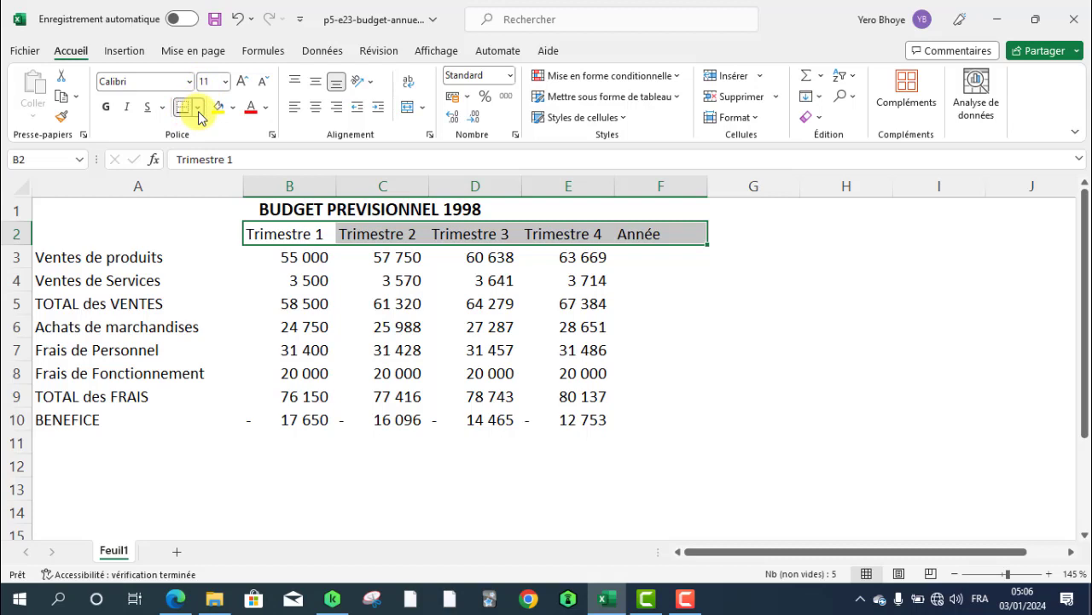
click(198, 107)
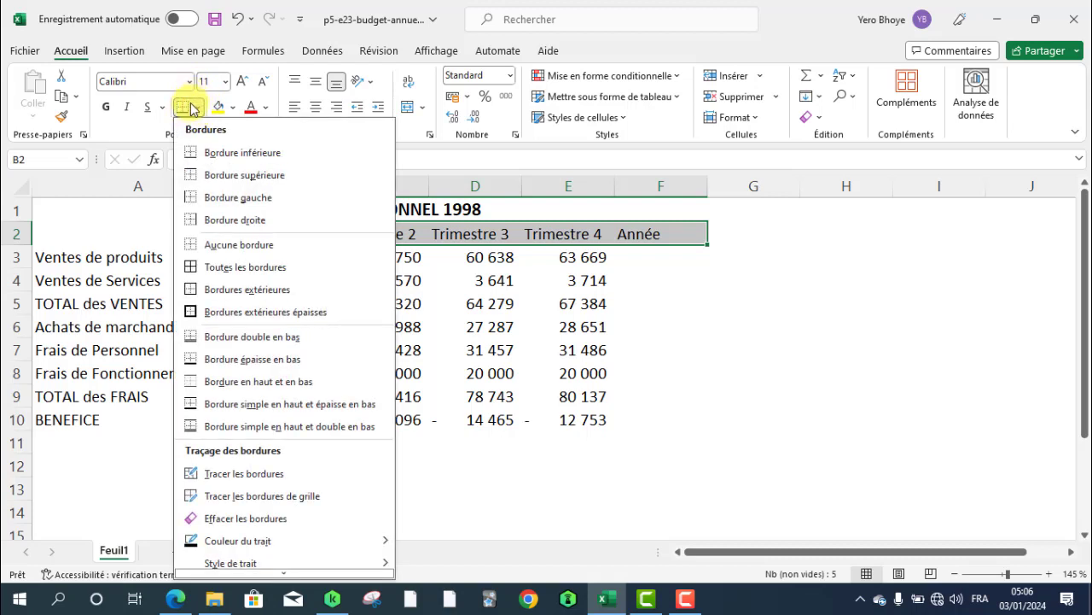
click(245, 268)
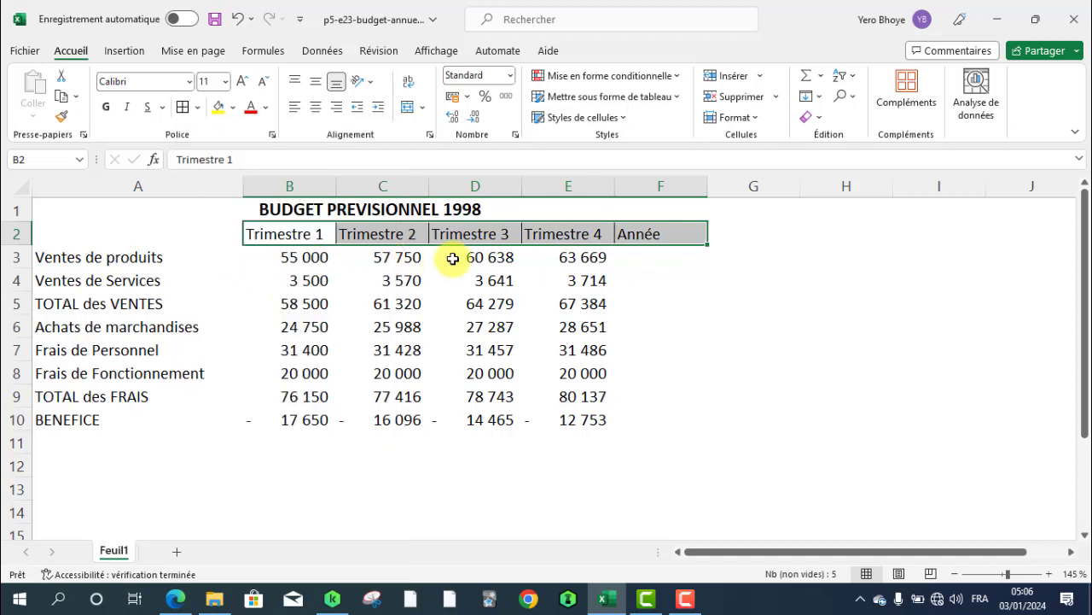
click(730, 325)
Following the PDF model, add outside borders around the Ventes de produits and Ventes de Services labels in A3:A4
key(alt+Tab)
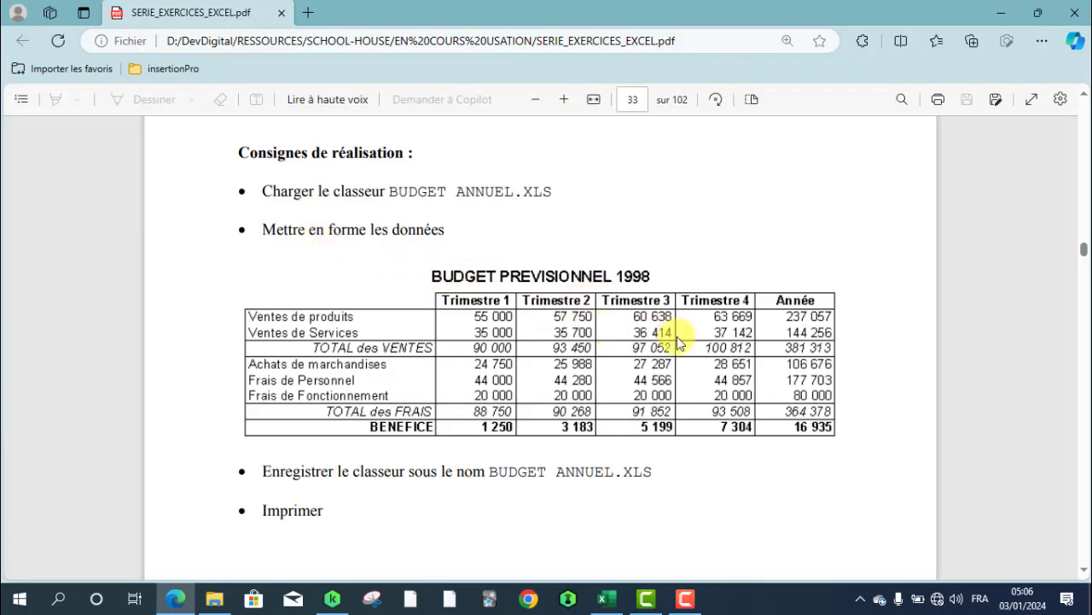
key(alt+Tab)
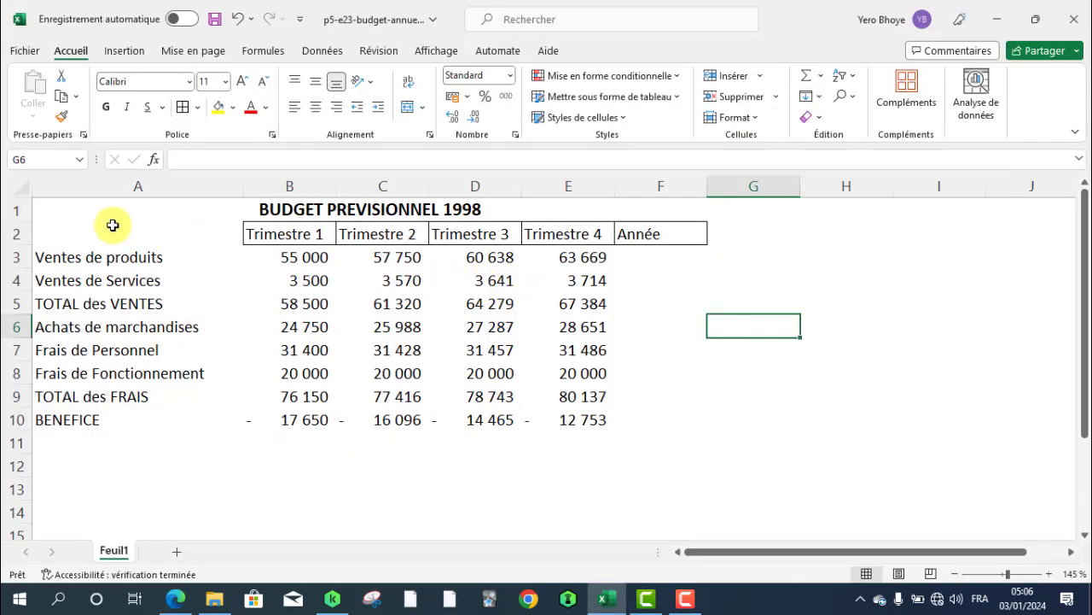
drag(79, 258, 156, 281)
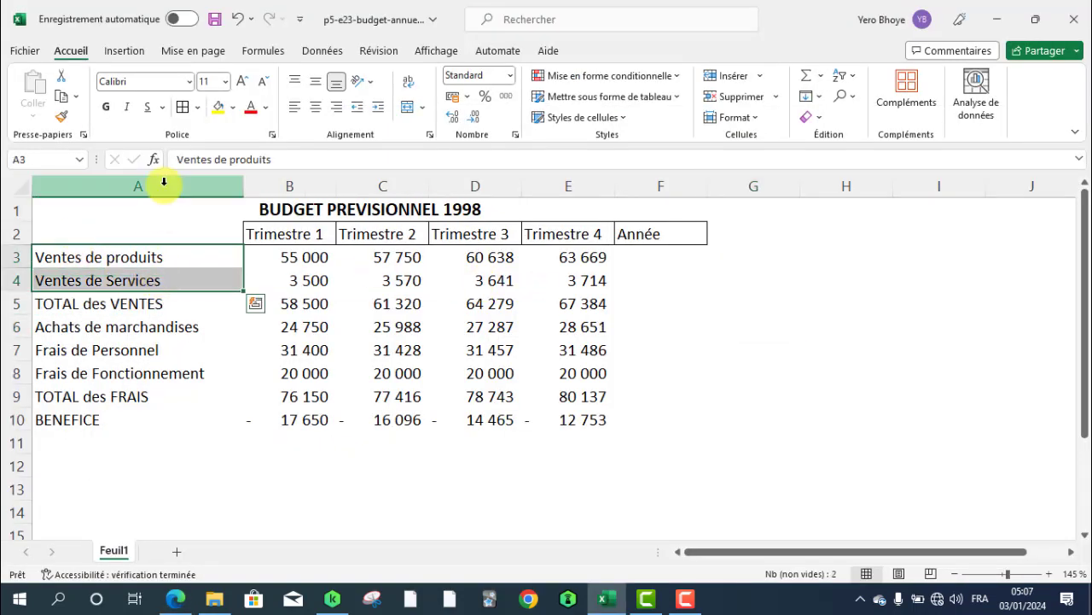
click(197, 106)
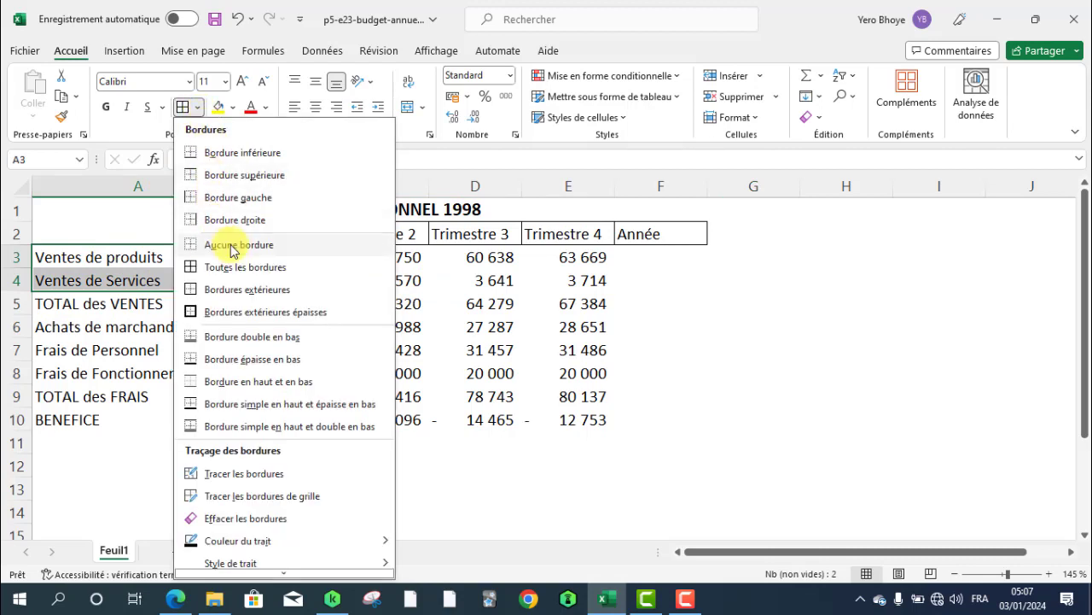
click(262, 299)
click(176, 345)
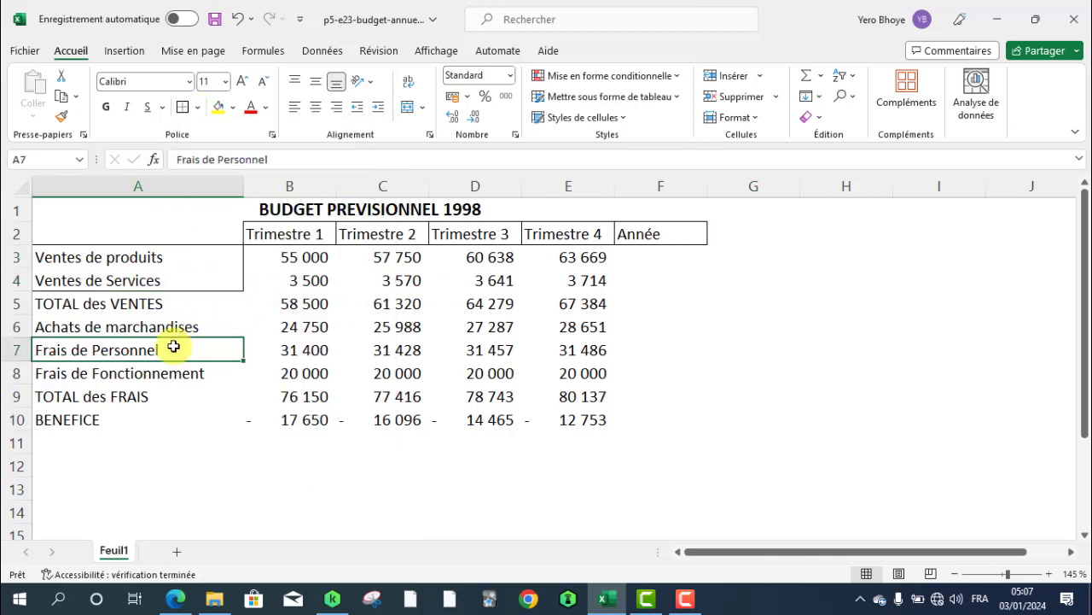
Right-align and italicize the TOTAL des VENTES label in A5, comparing it with the PDF model
key(alt+Tab)
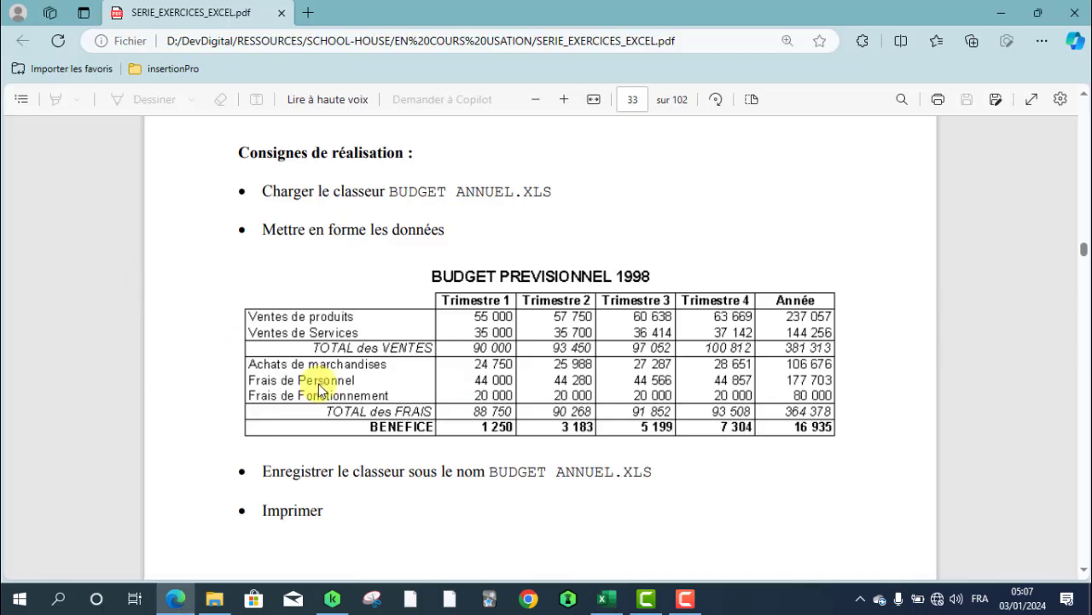
key(alt+Tab)
click(203, 303)
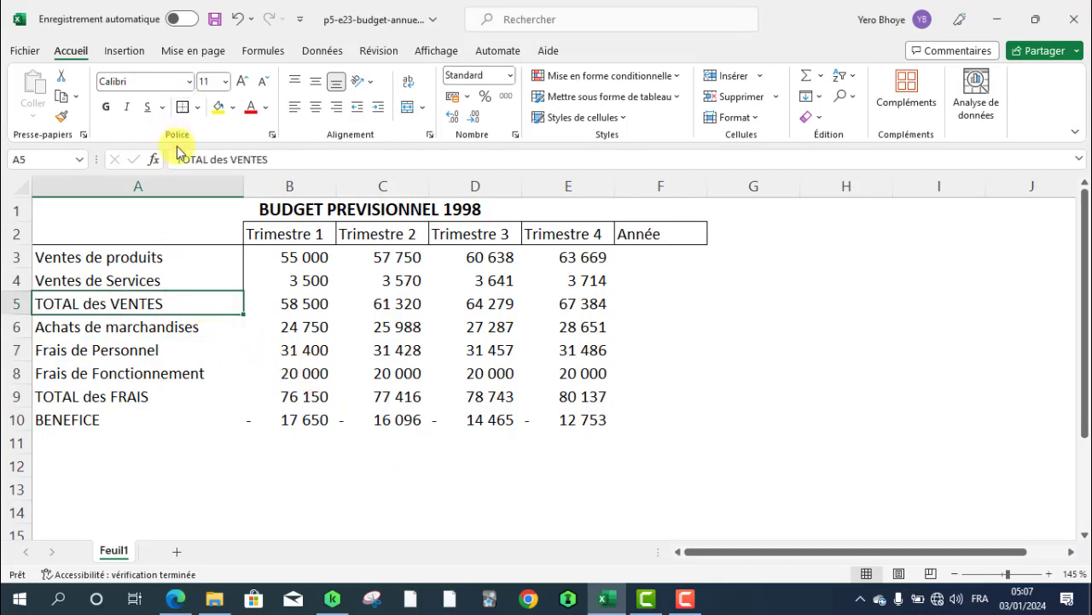
click(336, 109)
key(alt+Tab)
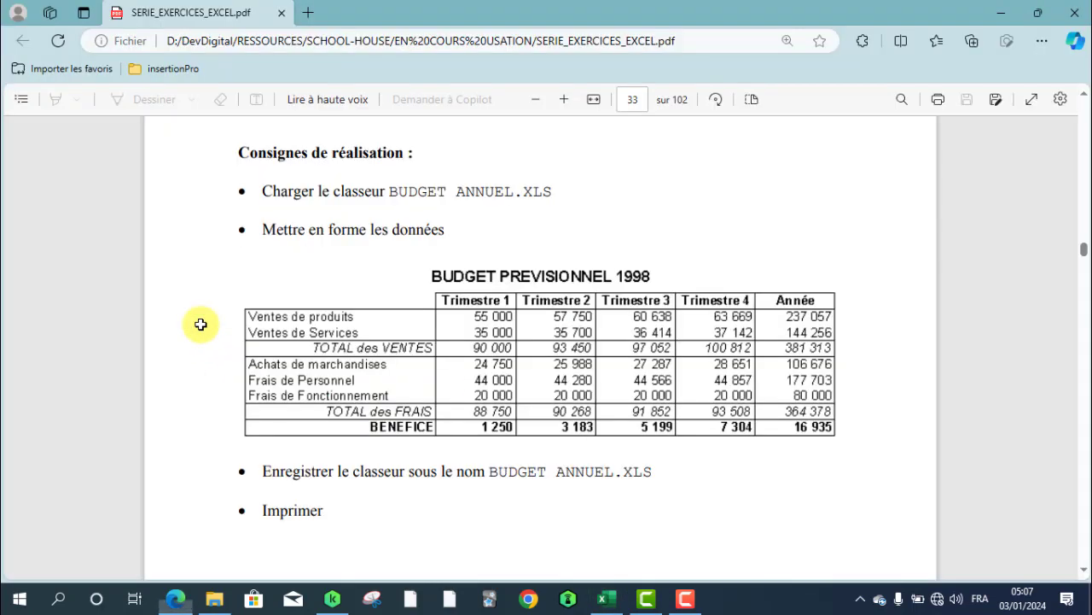
key(alt+Tab)
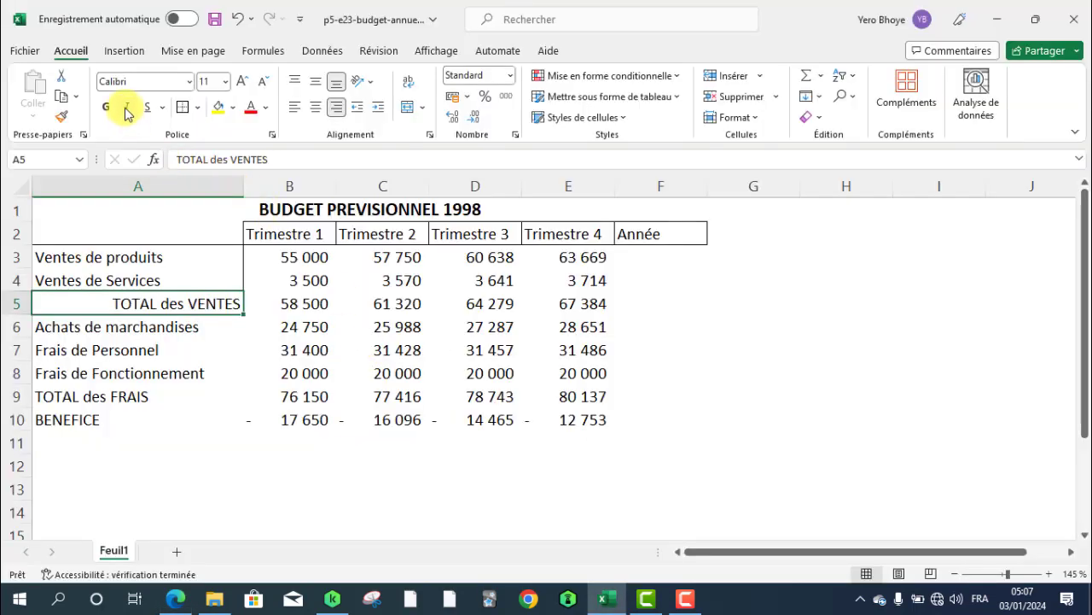
click(126, 106)
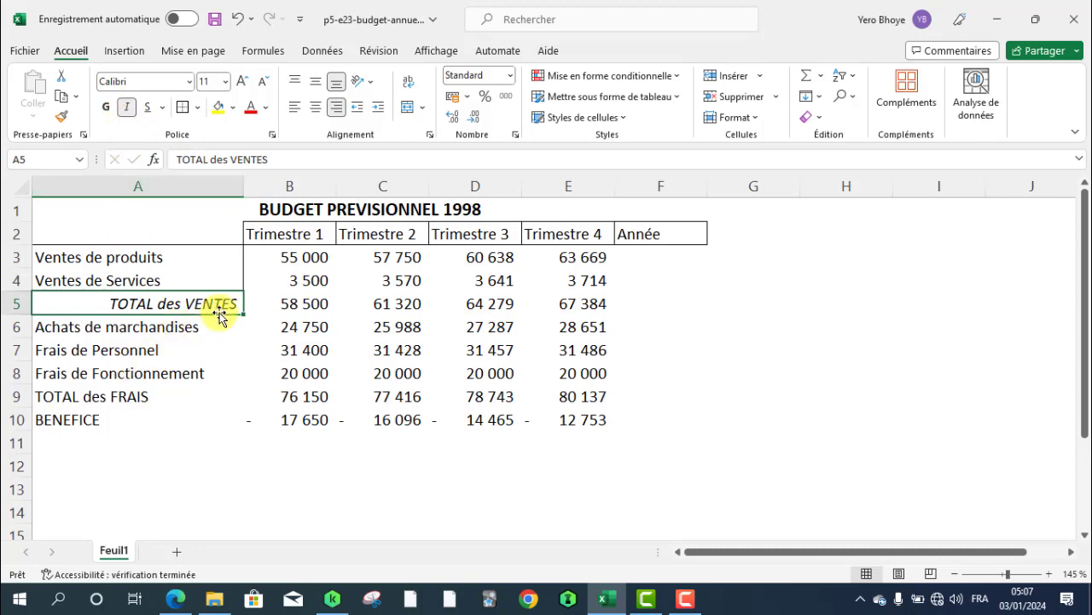
key(alt+Tab)
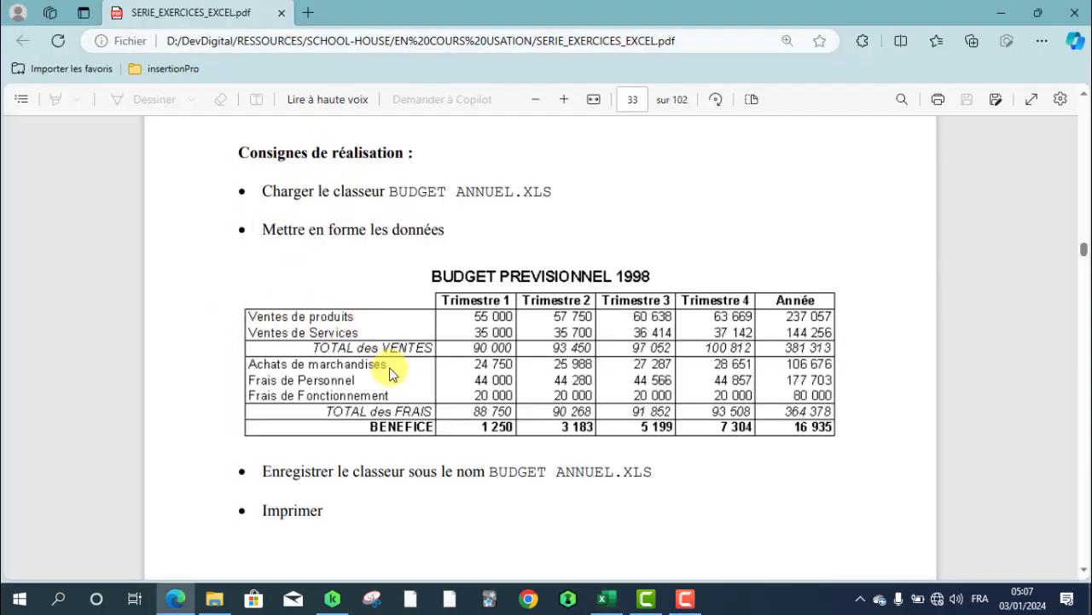
Add outside borders around the labels in A6:A8, from Achats de marchandises to Frais de Fonctionnement
key(alt+Tab)
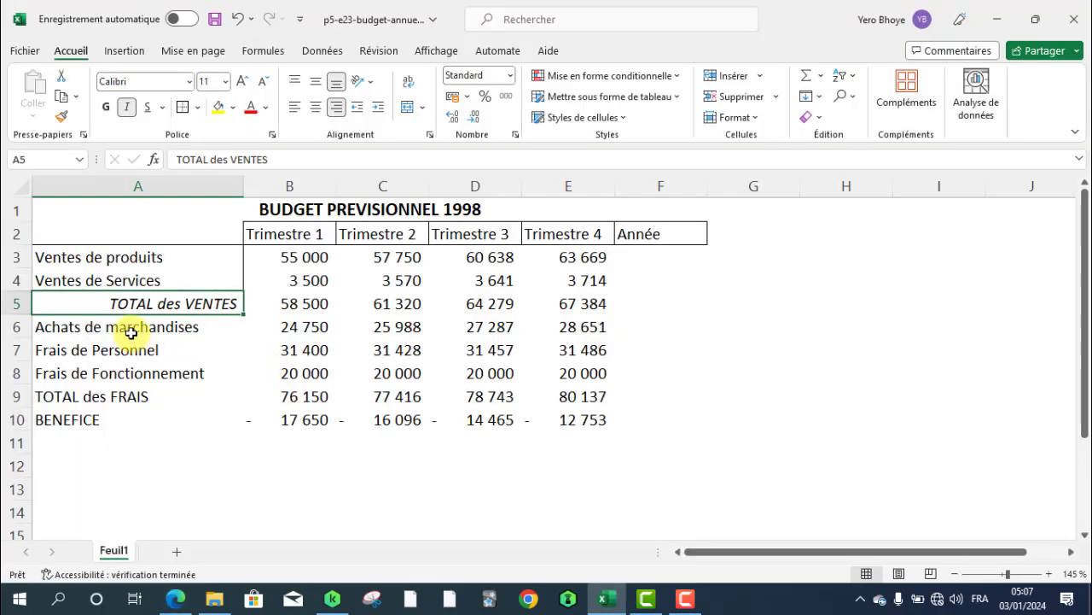
drag(130, 333, 145, 379)
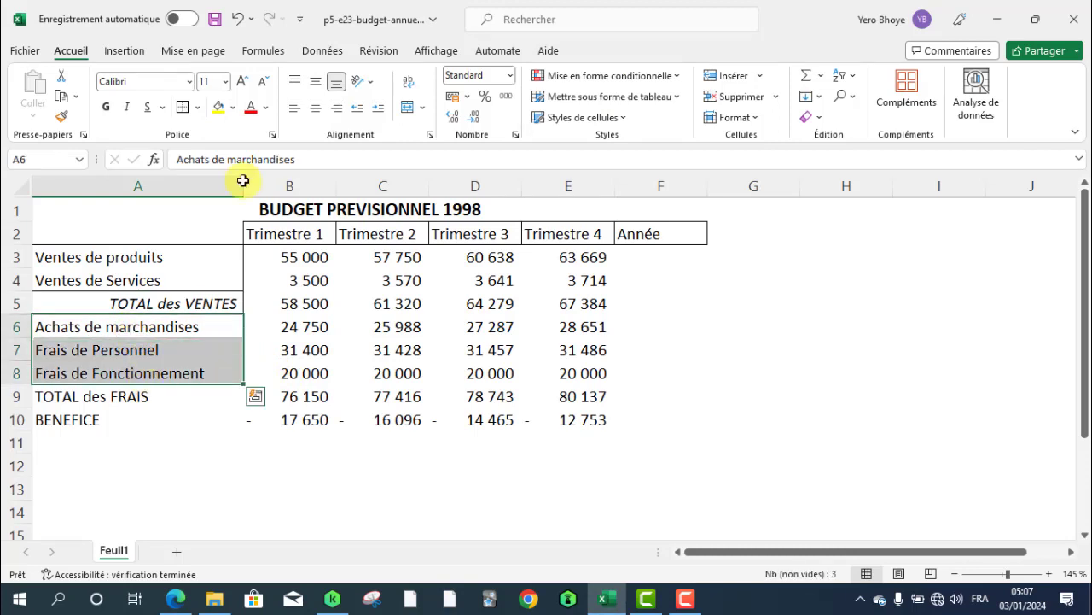
click(182, 107)
click(167, 442)
Following the PDF model, copy the formatting of the TOTAL des VENTES label in A5 to the TOTAL des FRAIS label in A9
key(alt+Tab)
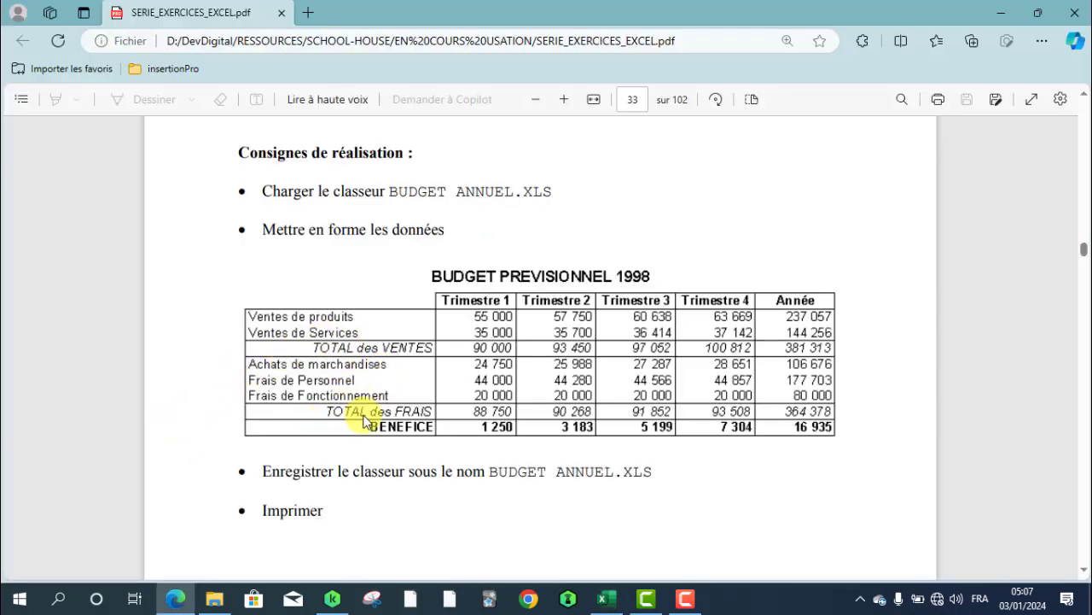
key(alt+Tab)
click(194, 305)
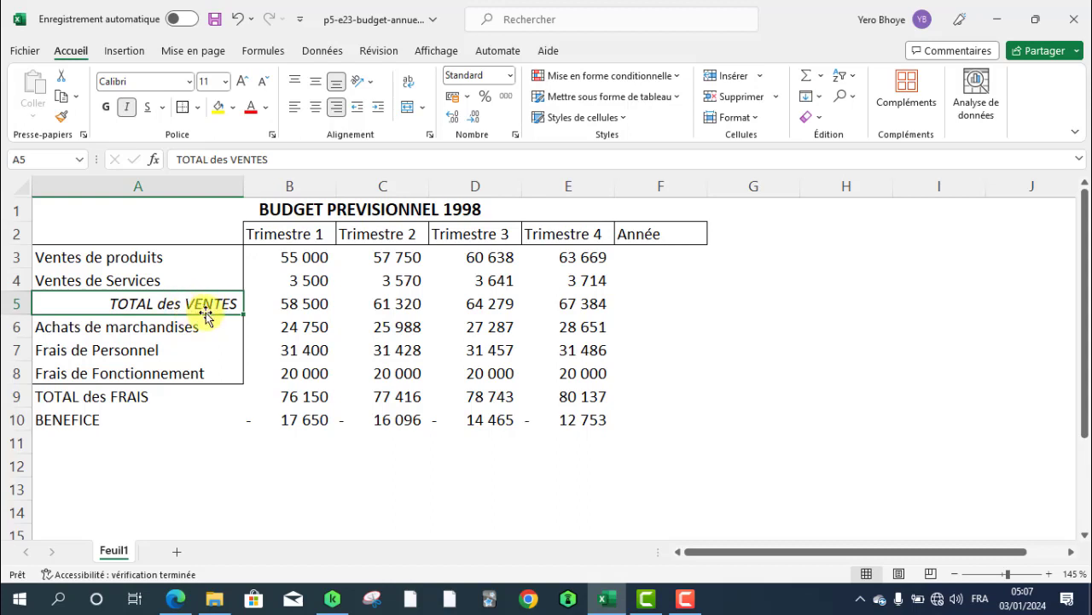
click(63, 116)
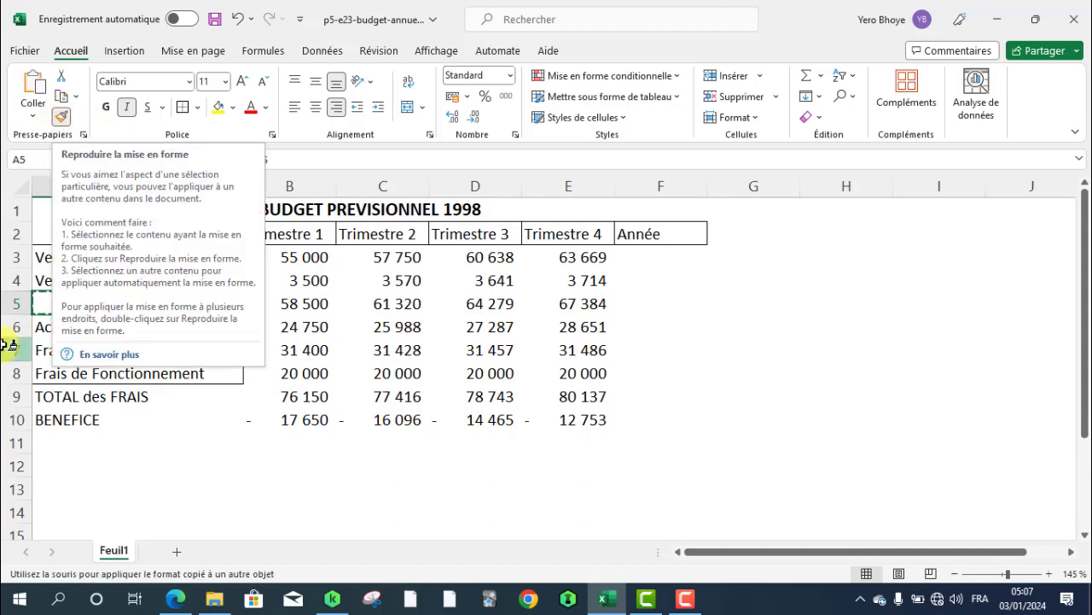
click(149, 398)
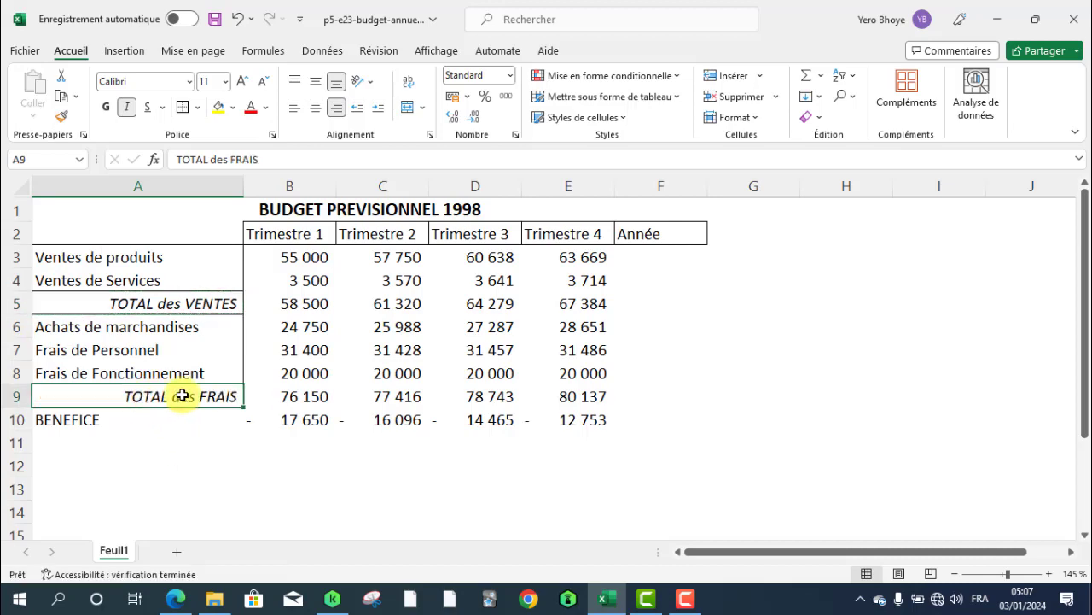
Copy the TOTAL des FRAIS label's formatting to BENEFICE in A10, switching it from italic to bold as in the PDF model
key(alt+Tab)
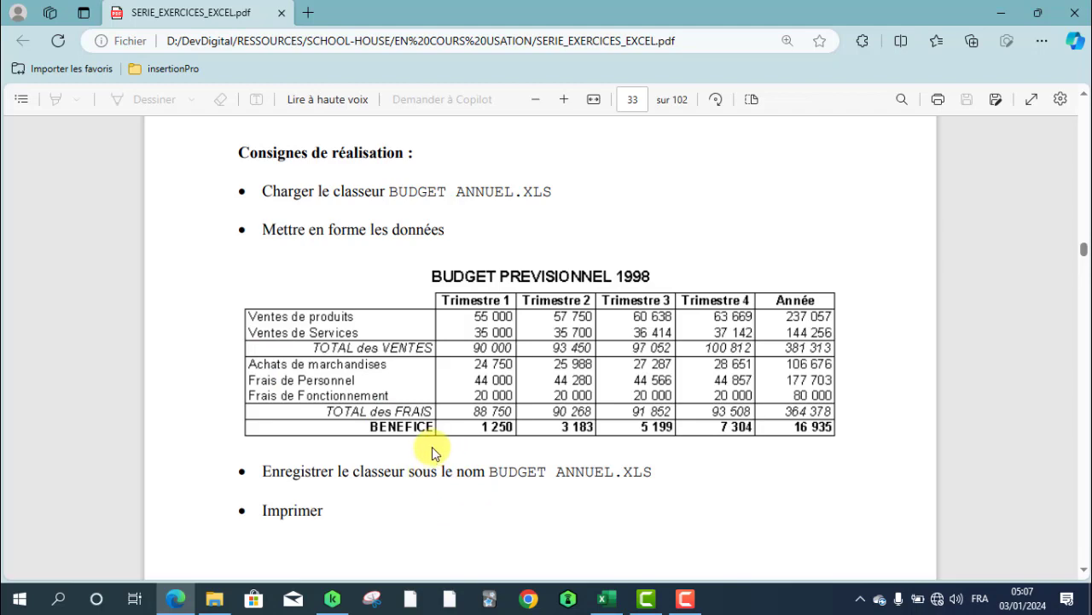
key(alt+Tab)
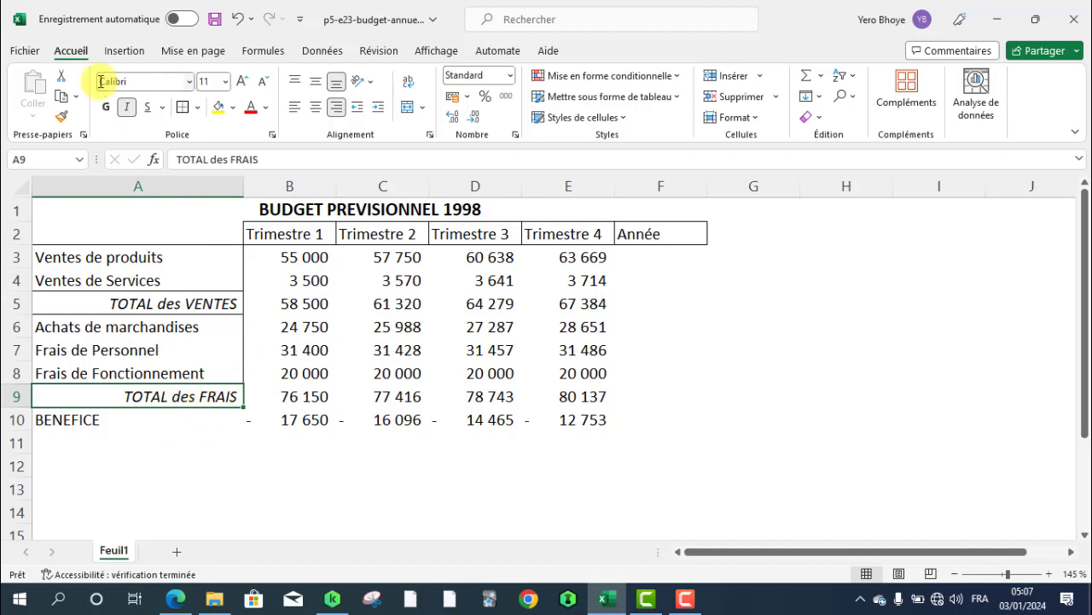
click(61, 117)
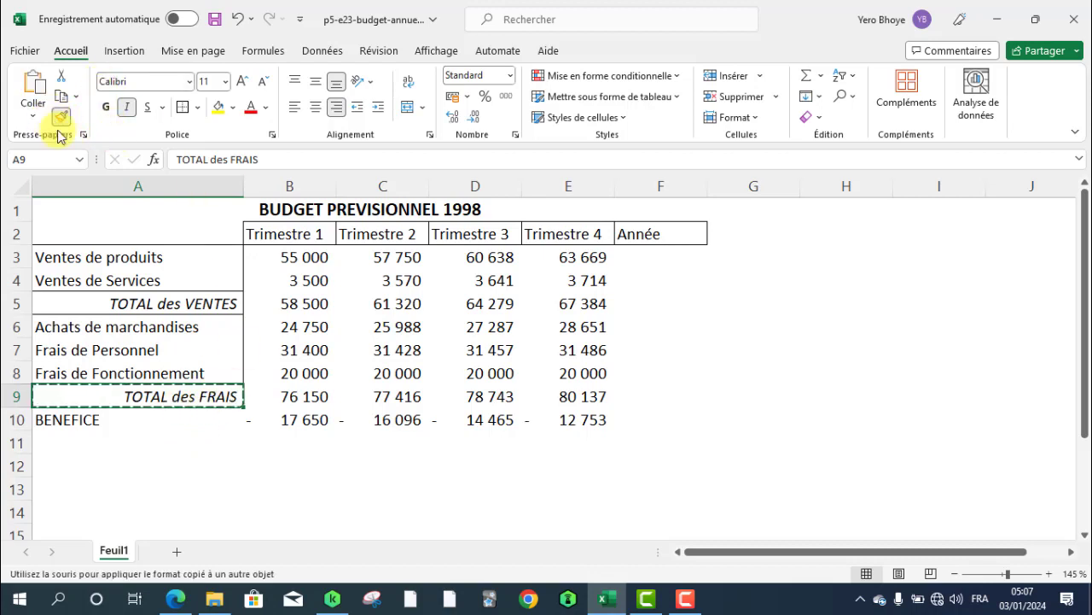
click(103, 425)
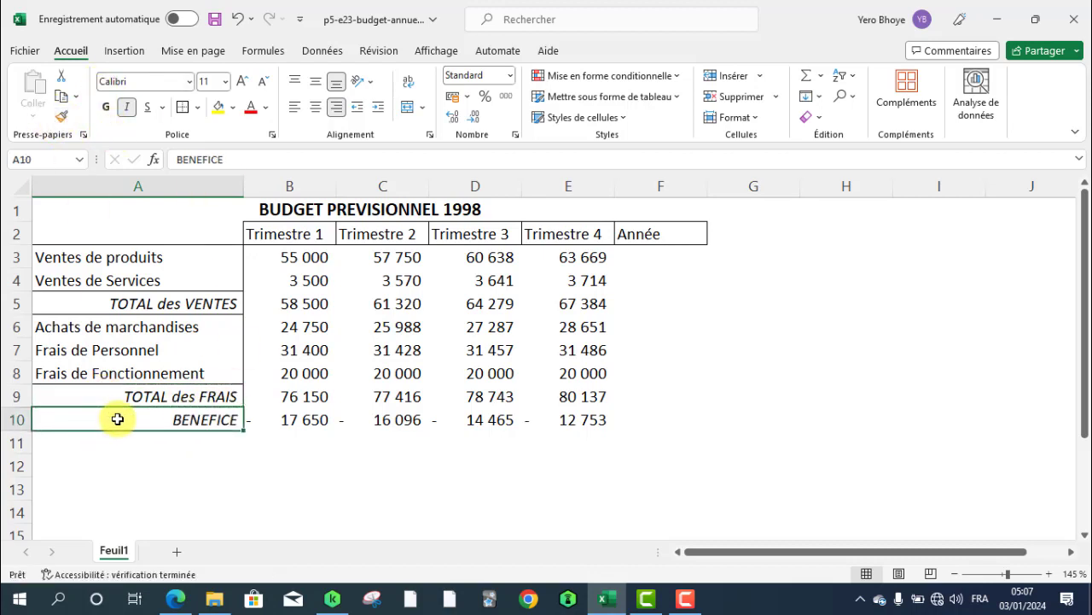
key(alt+Tab)
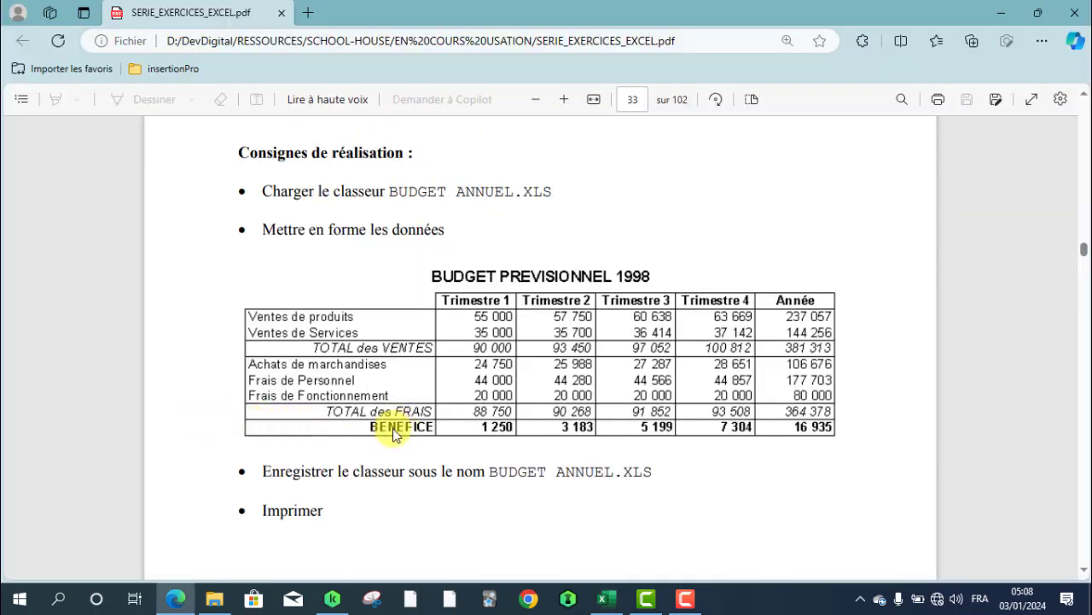
key(alt+Tab)
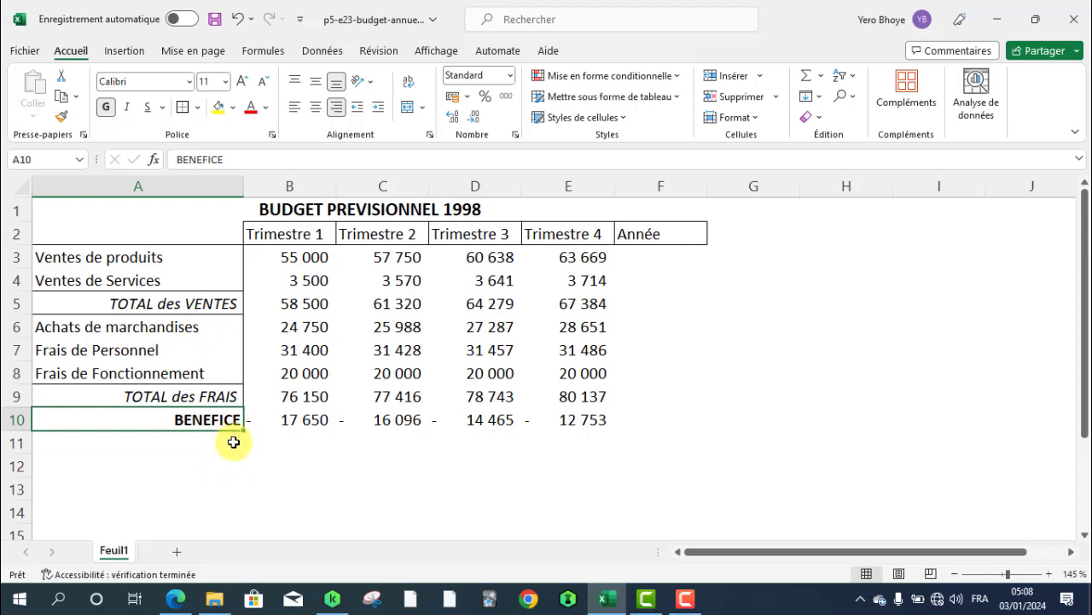
Following the PDF model, give the sales cells B3:F4 an outline and inner vertical borders, without a horizontal line between the rows
key(alt+Tab)
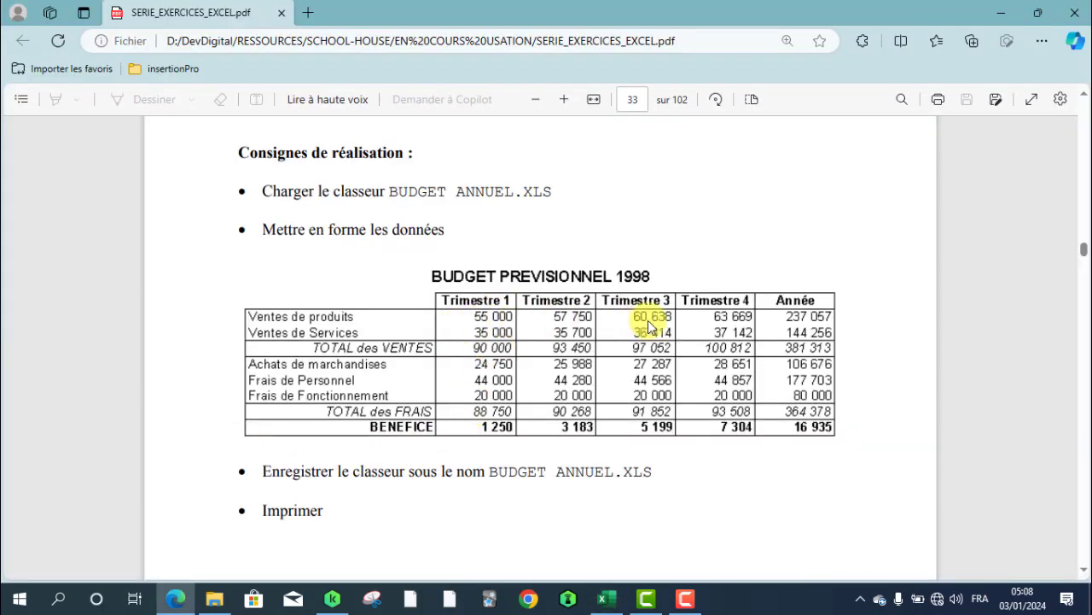
key(alt+Tab)
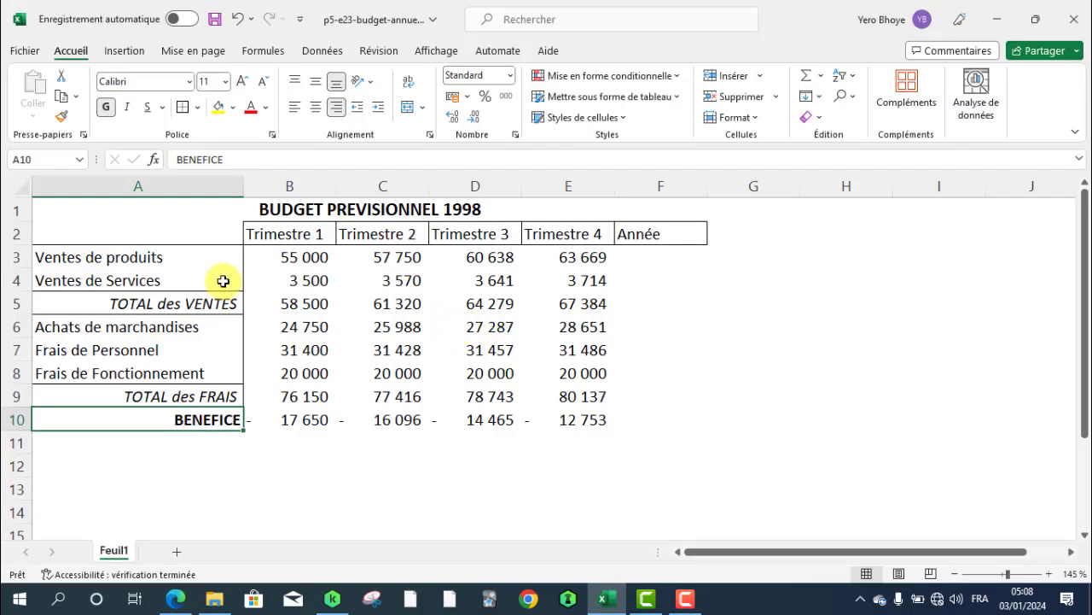
drag(274, 258, 675, 290)
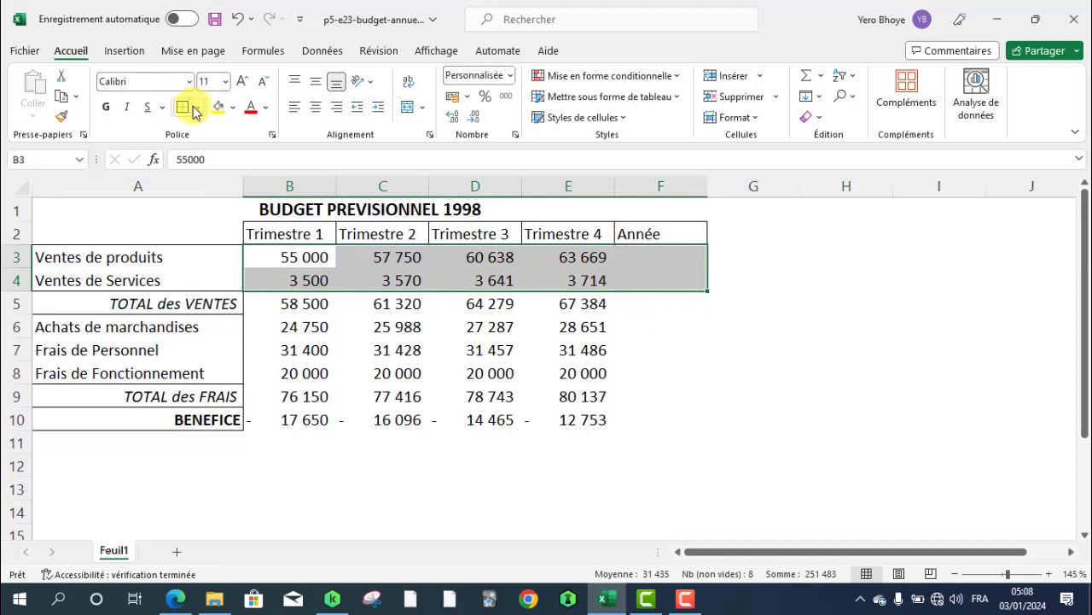
key(alt+Tab)
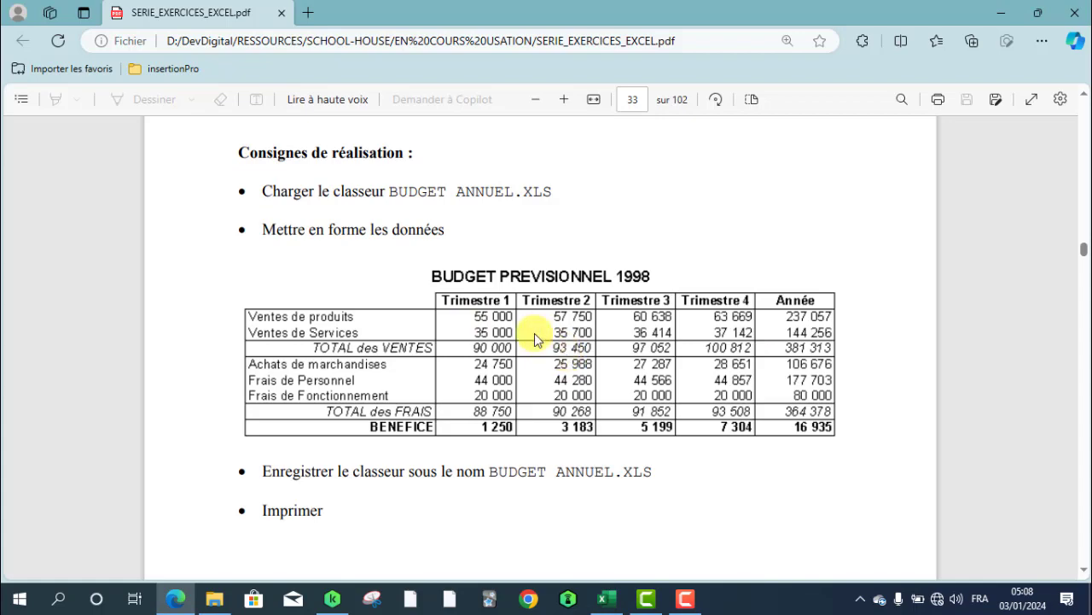
key(alt+Tab)
right_click(390, 262)
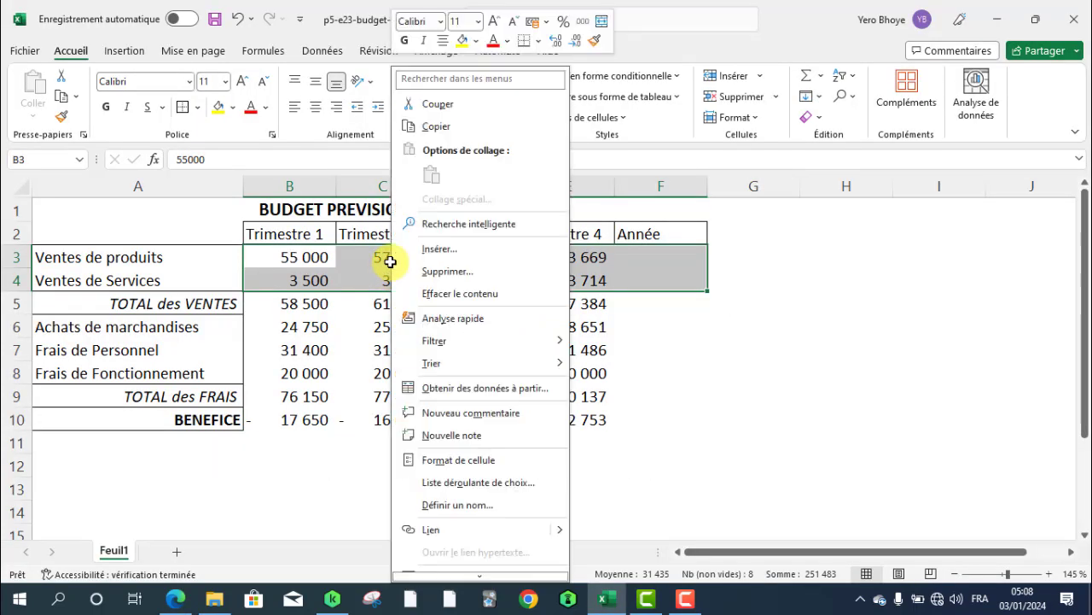
click(470, 461)
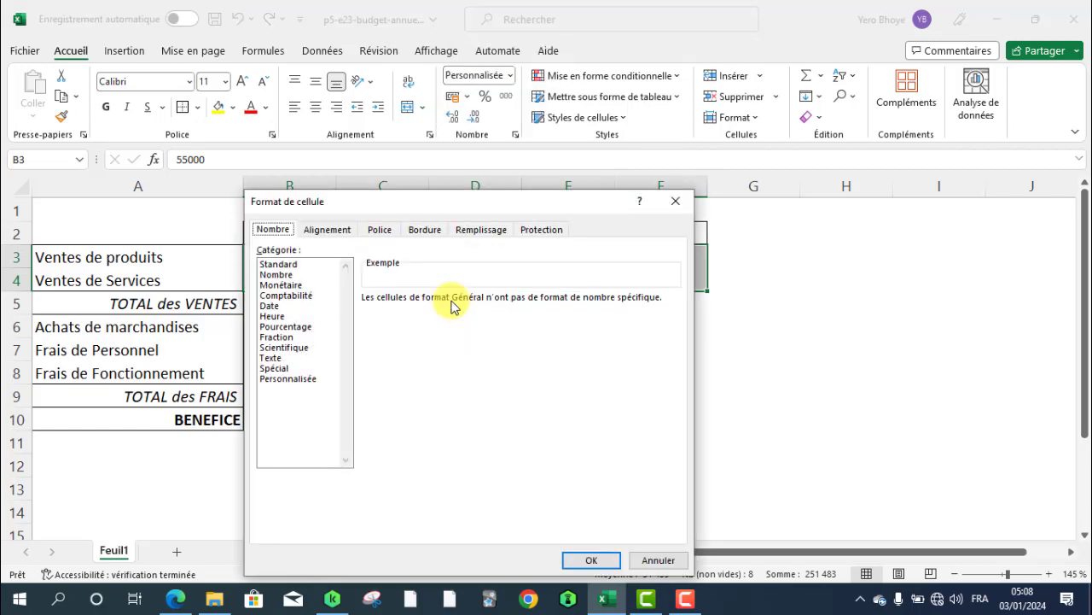
click(427, 230)
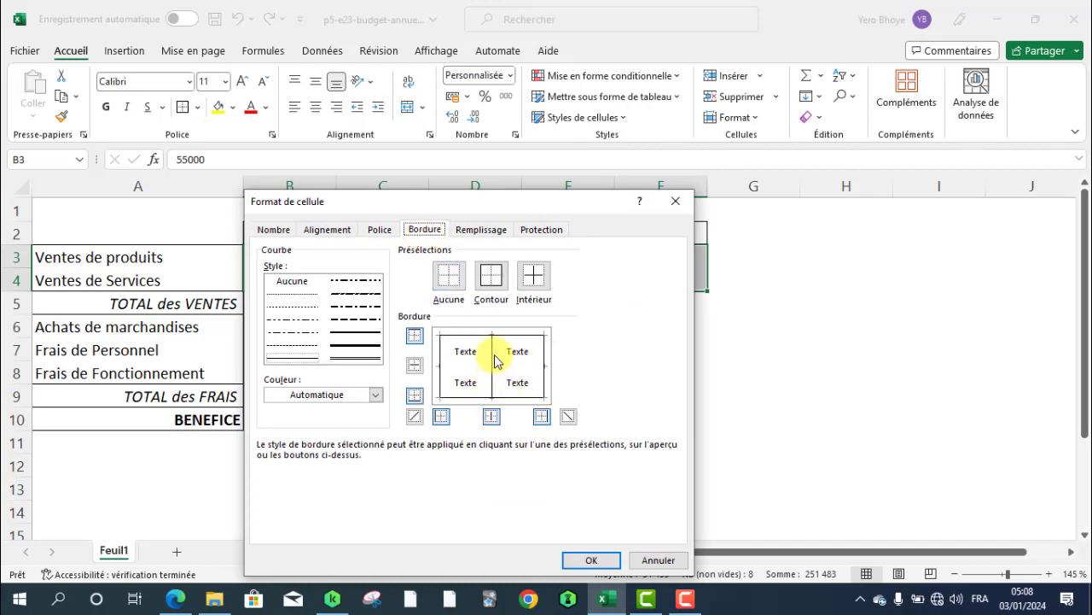
click(574, 560)
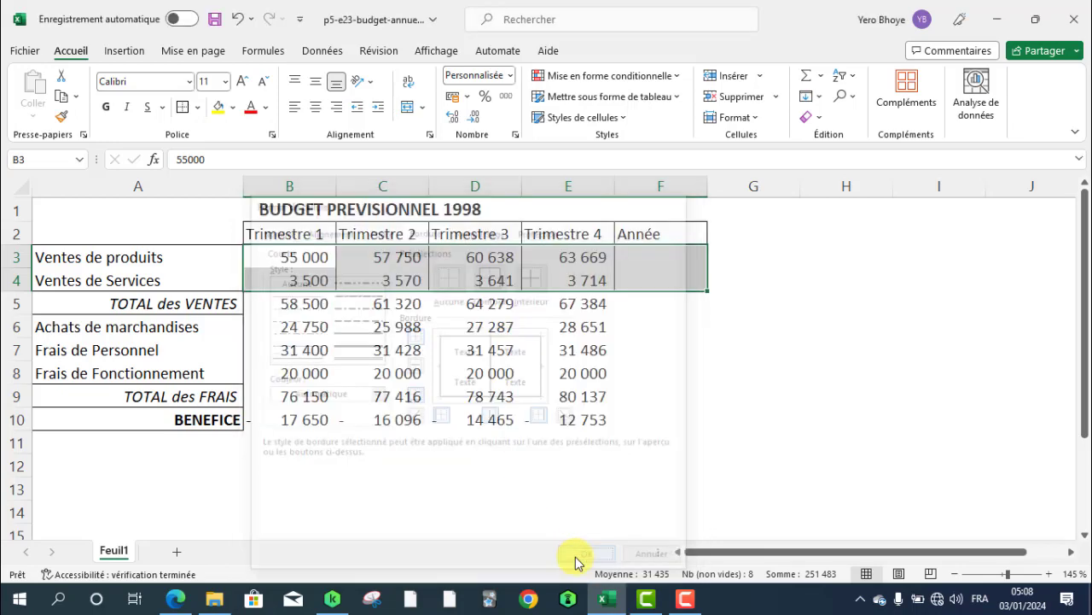
Apply all borders to the TOTAL des VENTES cells B5:F5
click(493, 367)
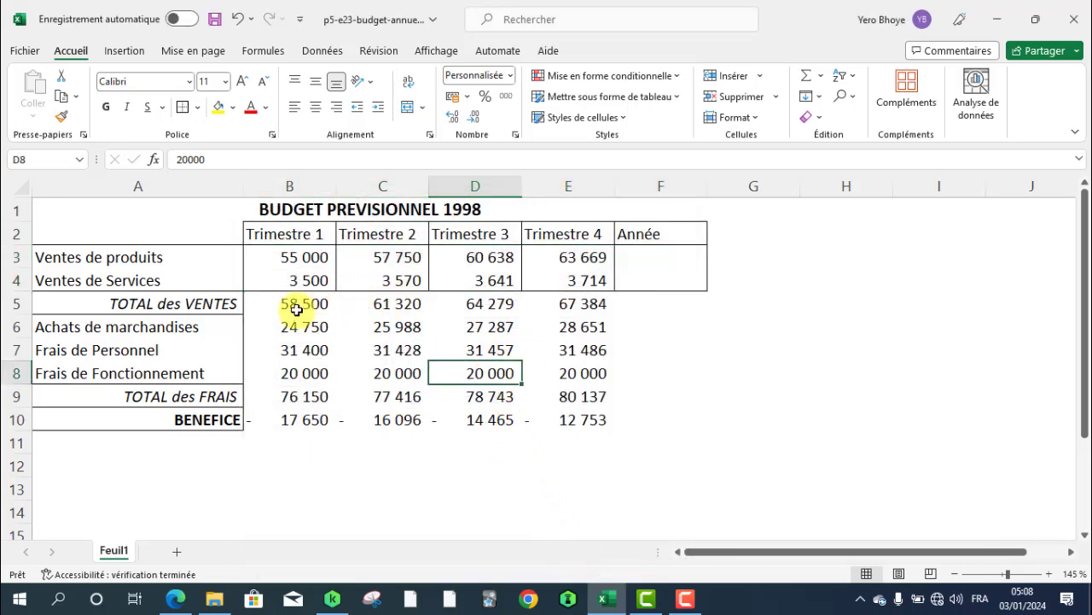
drag(296, 309, 658, 305)
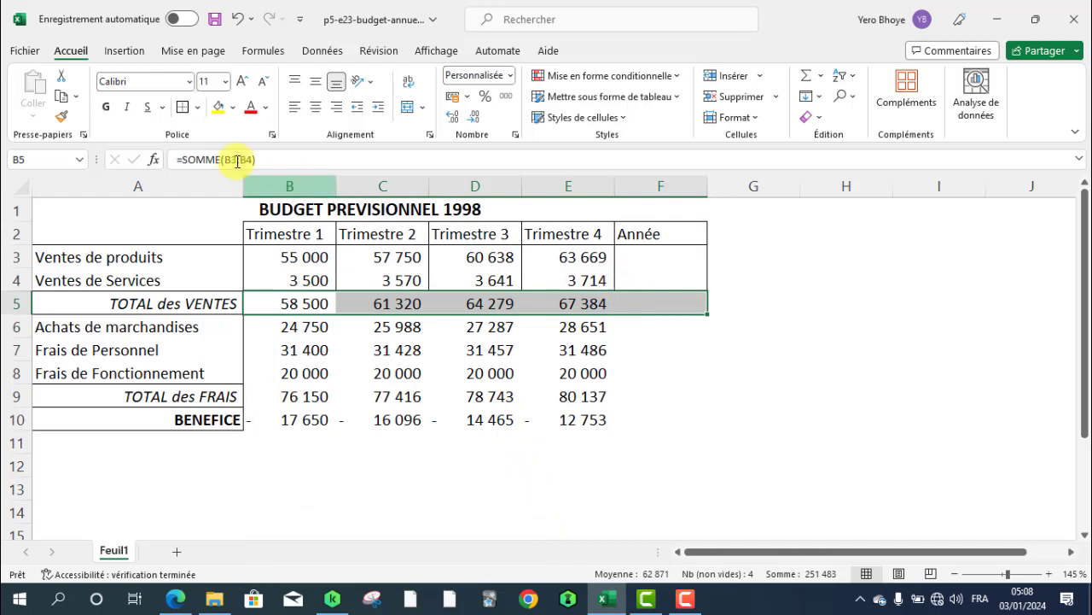
click(198, 107)
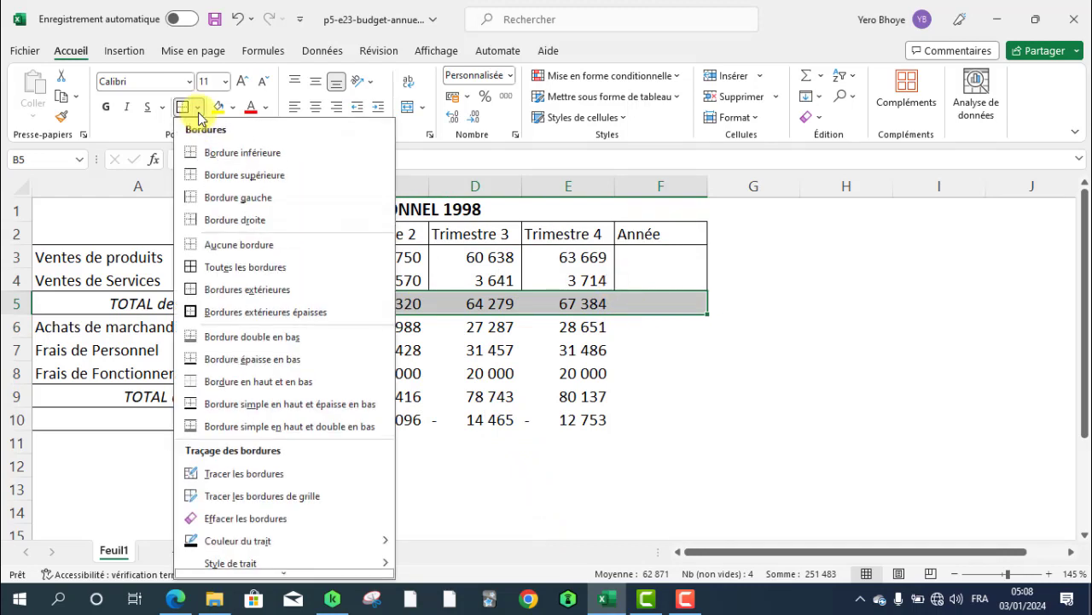
click(244, 268)
click(463, 395)
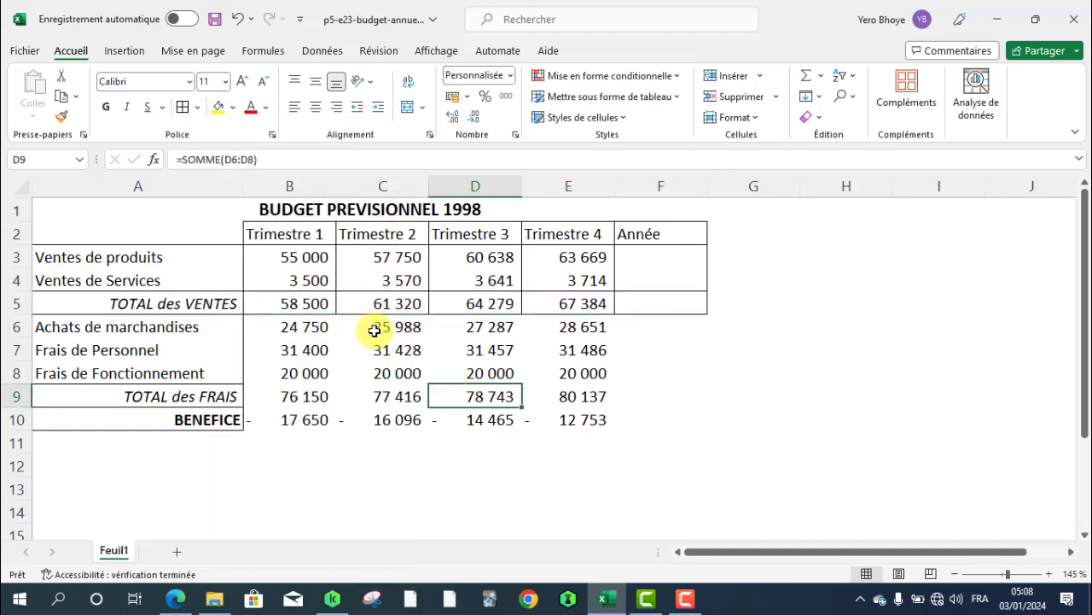
Following the PDF model, give the expense cells B6:F8 an outline and inner vertical borders, without horizontal lines between the rows
key(alt+Tab)
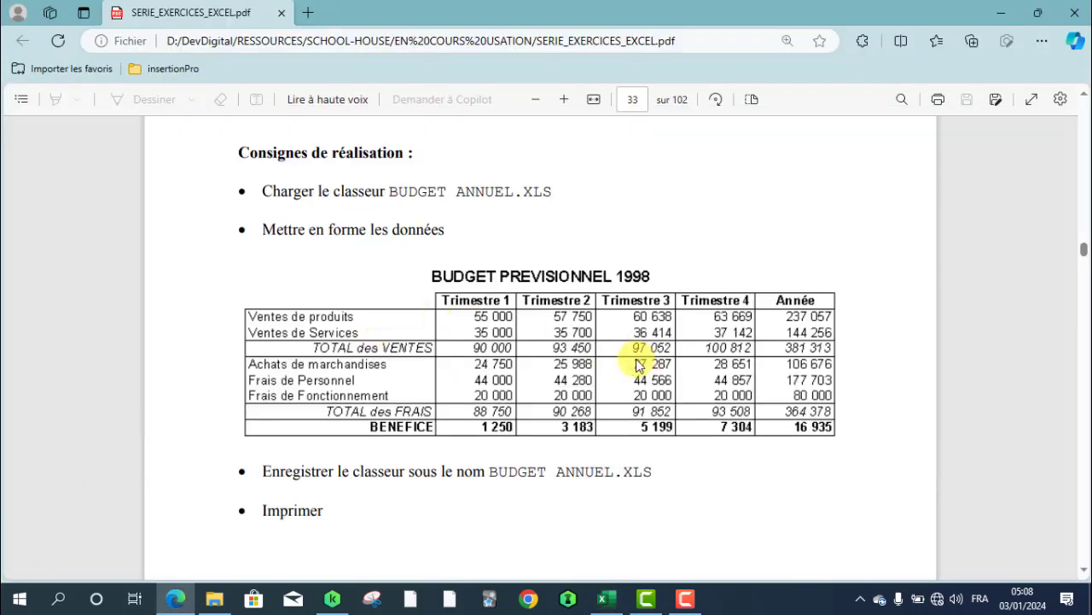
key(alt+Tab)
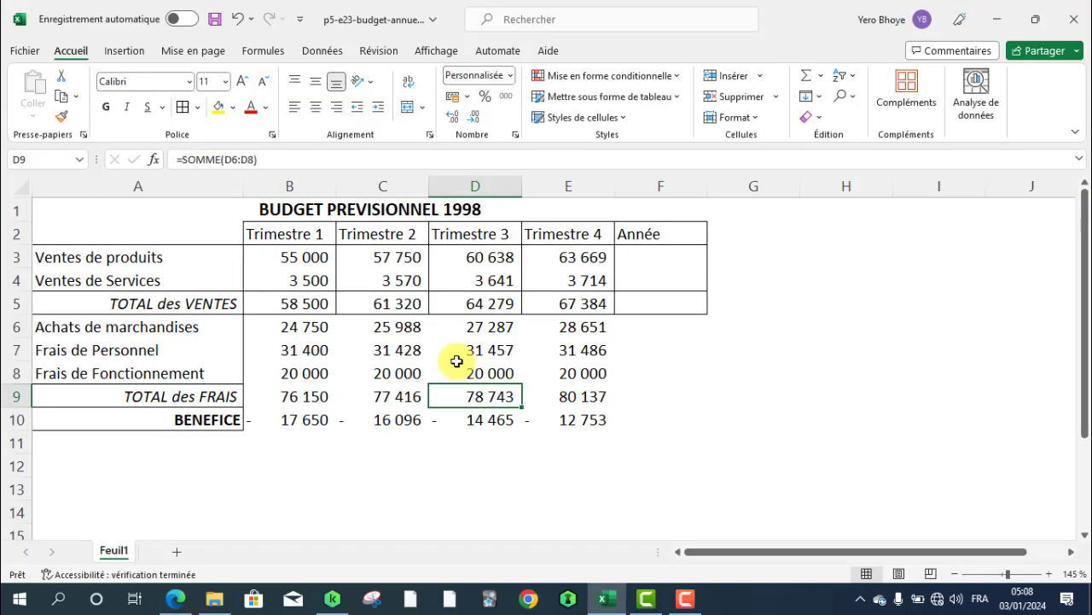
drag(305, 327, 655, 367)
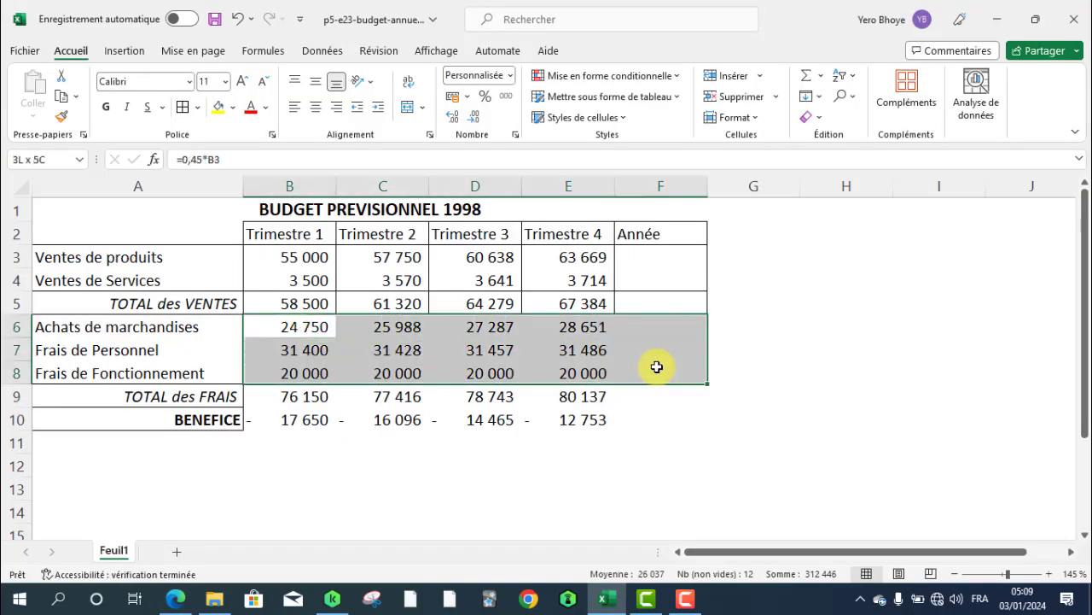
right_click(374, 350)
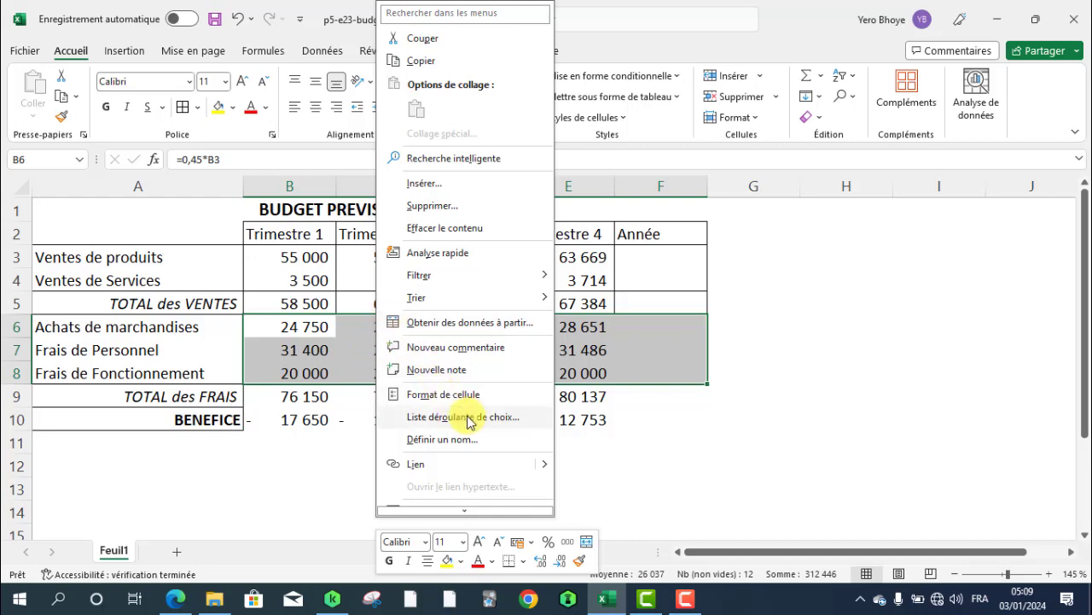
click(467, 399)
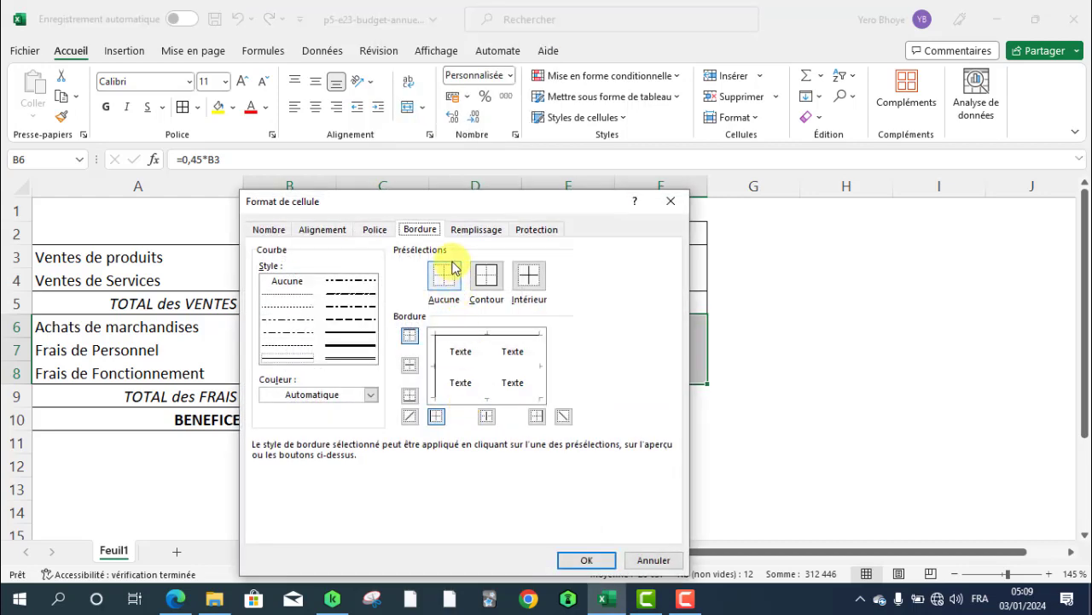
click(544, 366)
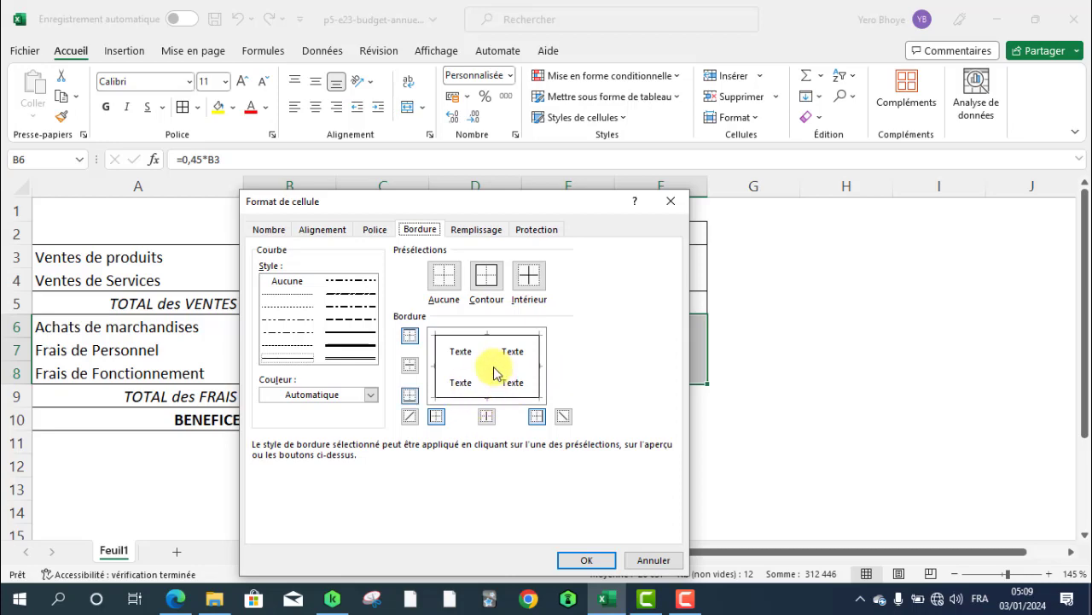
click(573, 561)
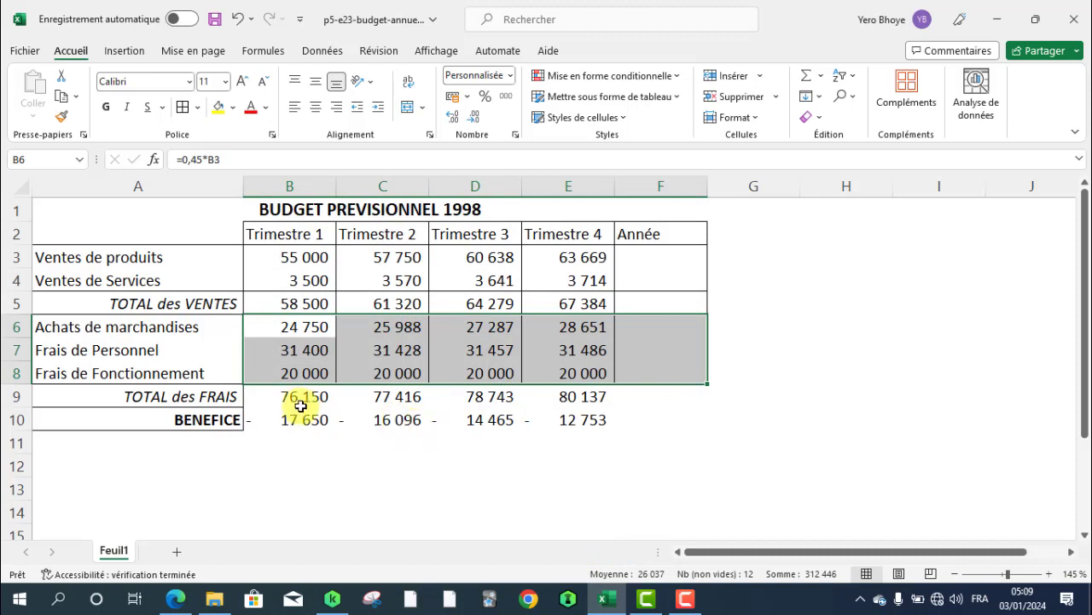
Apply all borders to the TOTAL des FRAIS cells B9:F9
drag(294, 398, 693, 392)
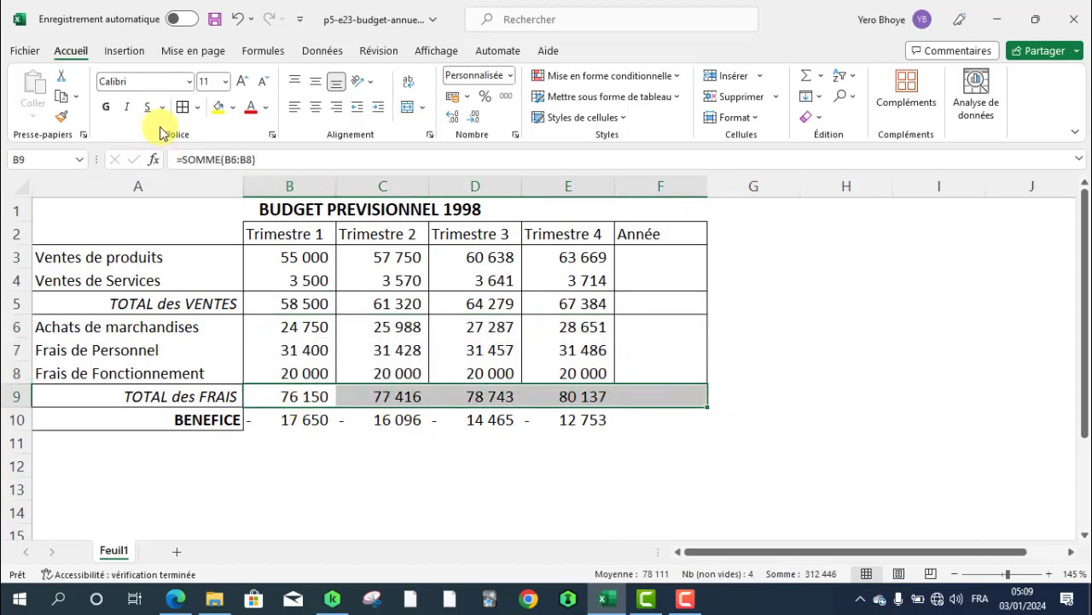
click(315, 417)
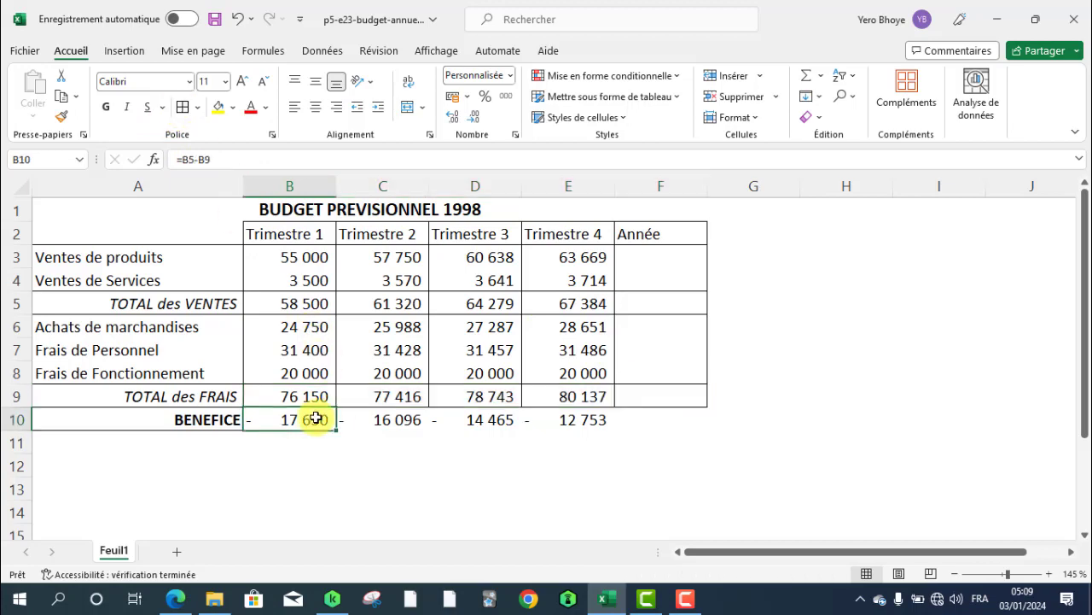
Apply all borders to the BENEFICE cells B10:F10
key(alt+Tab)
key(alt+Tab)
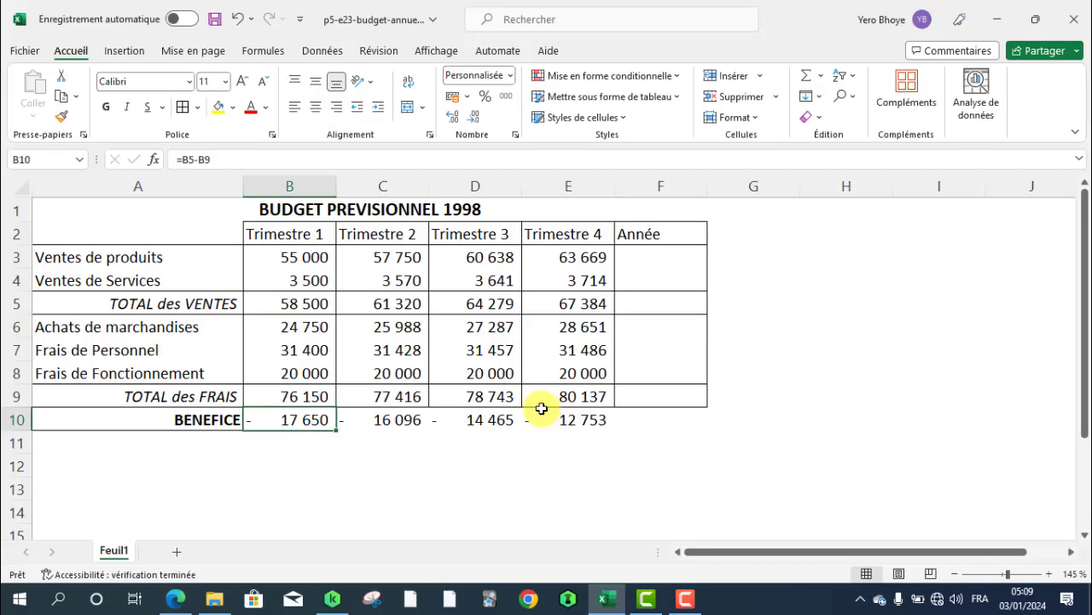
drag(325, 418, 673, 427)
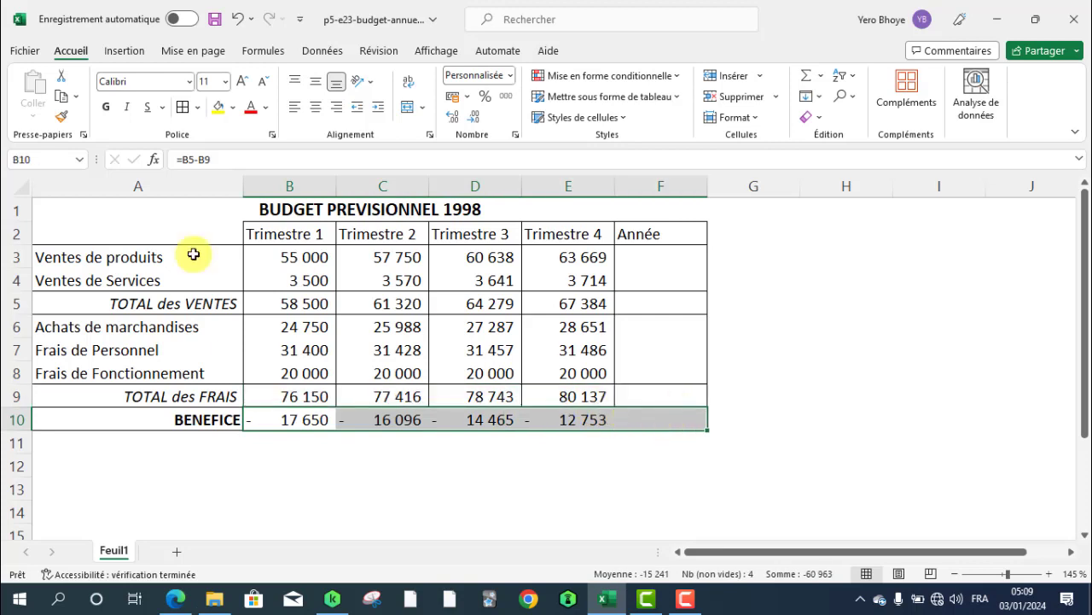
click(181, 106)
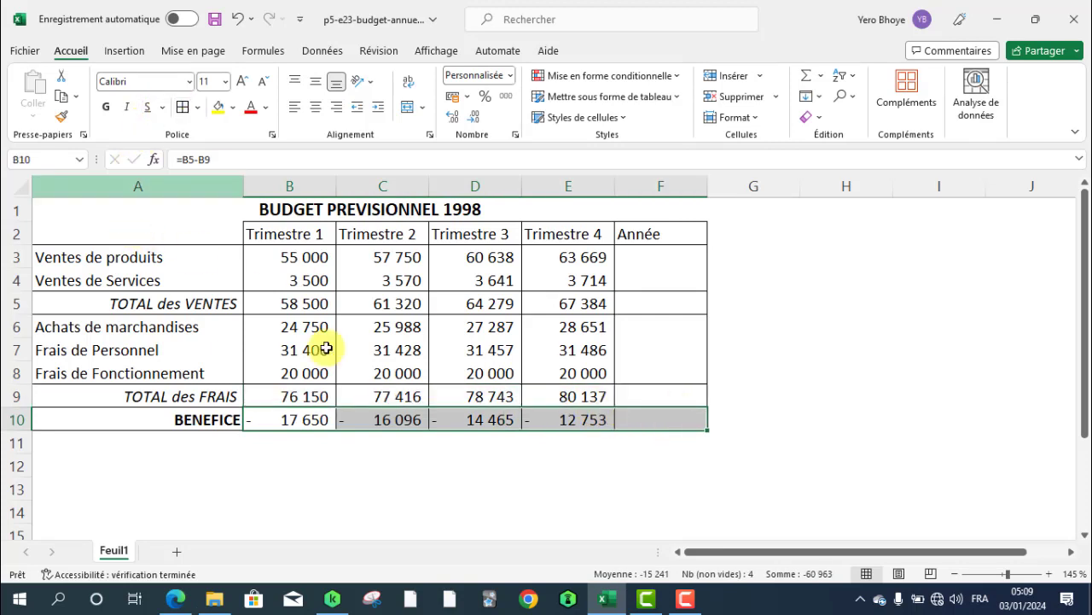
click(481, 509)
Following the PDF model, make the BENEFICE values in B10:F10 bold
key(alt+Tab)
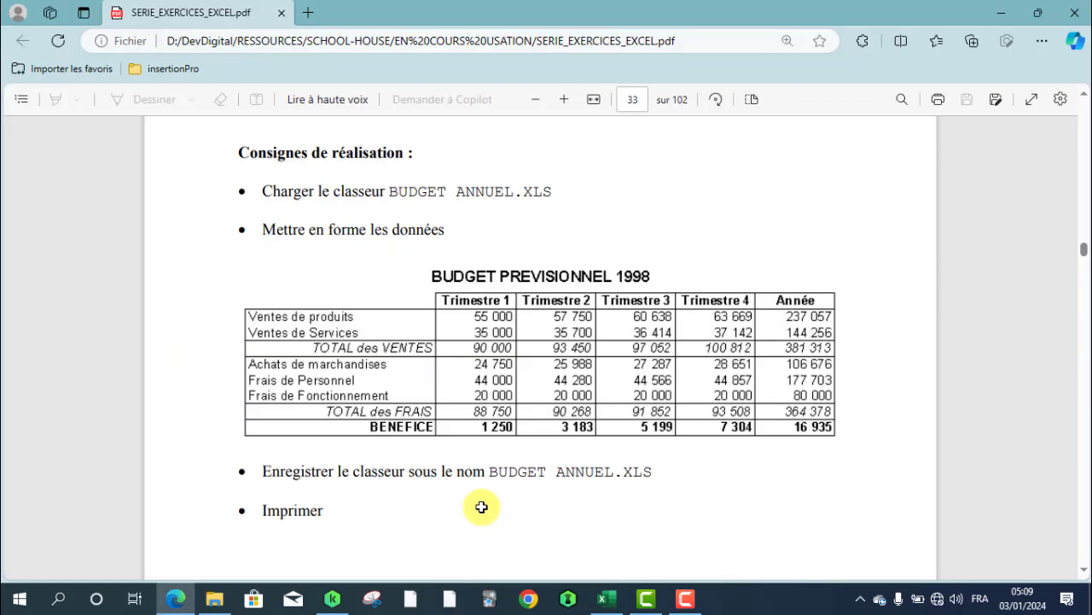
key(alt+Tab)
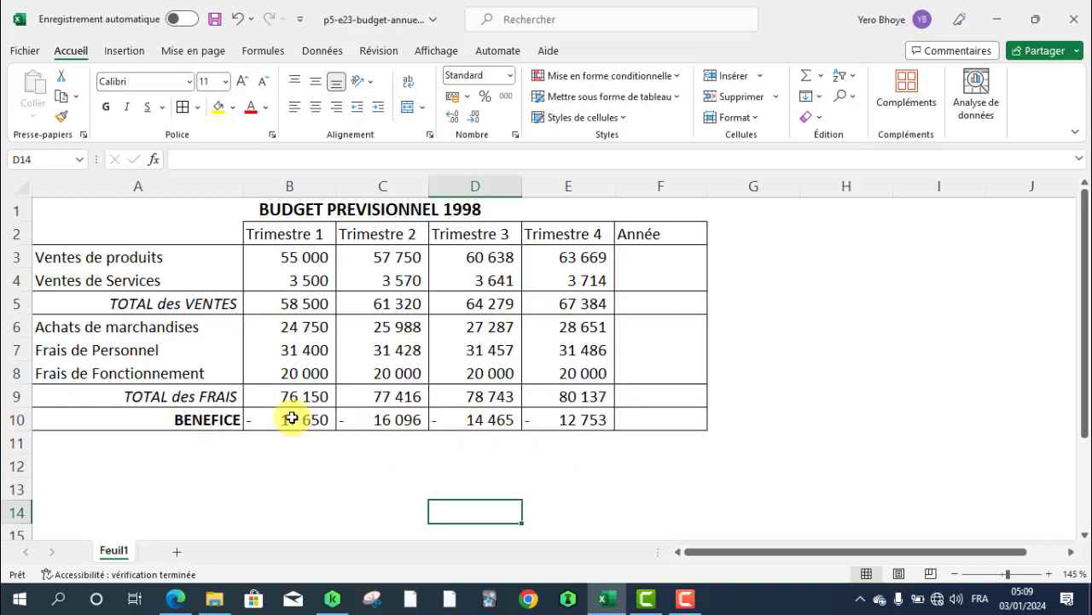
drag(294, 416, 626, 417)
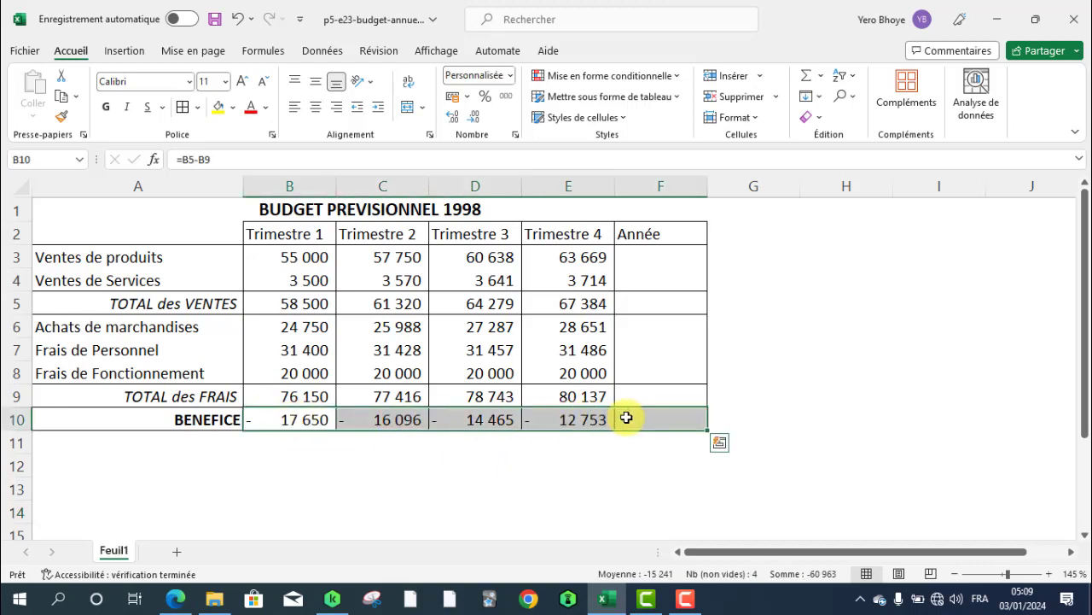
click(110, 106)
Arrange the PDF exercise and the Excel workbook side by side, with the Année column visible in both
key(alt+Tab)
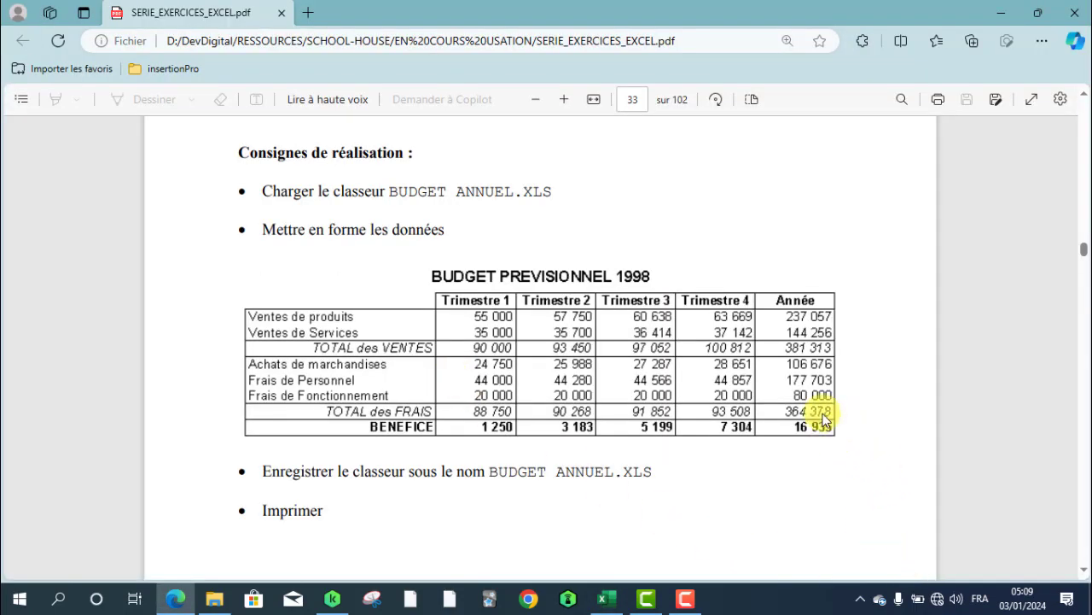
click(1037, 12)
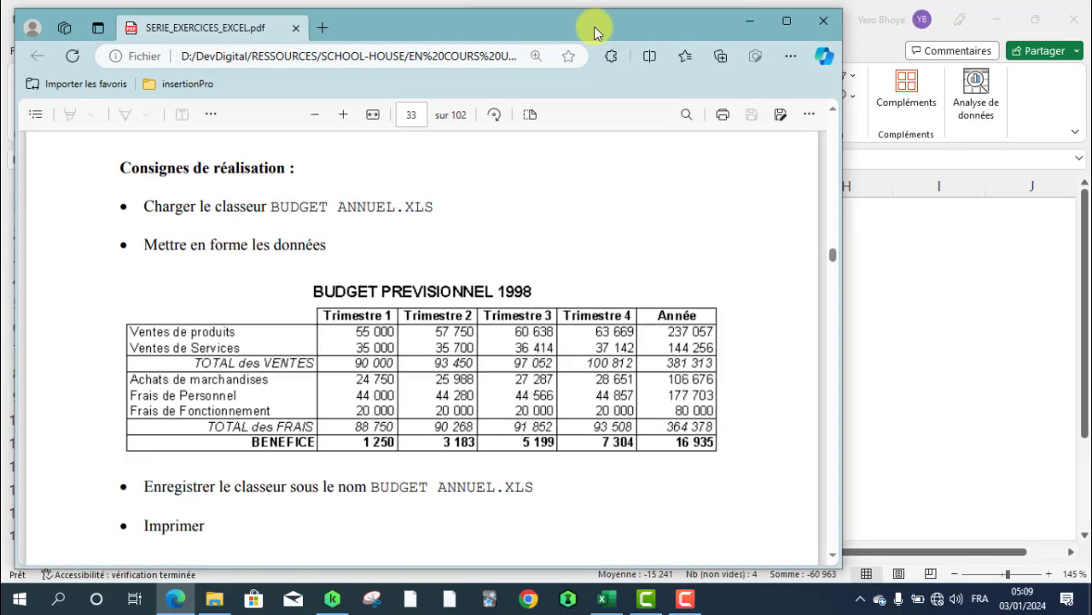
drag(592, 27, 2, 132)
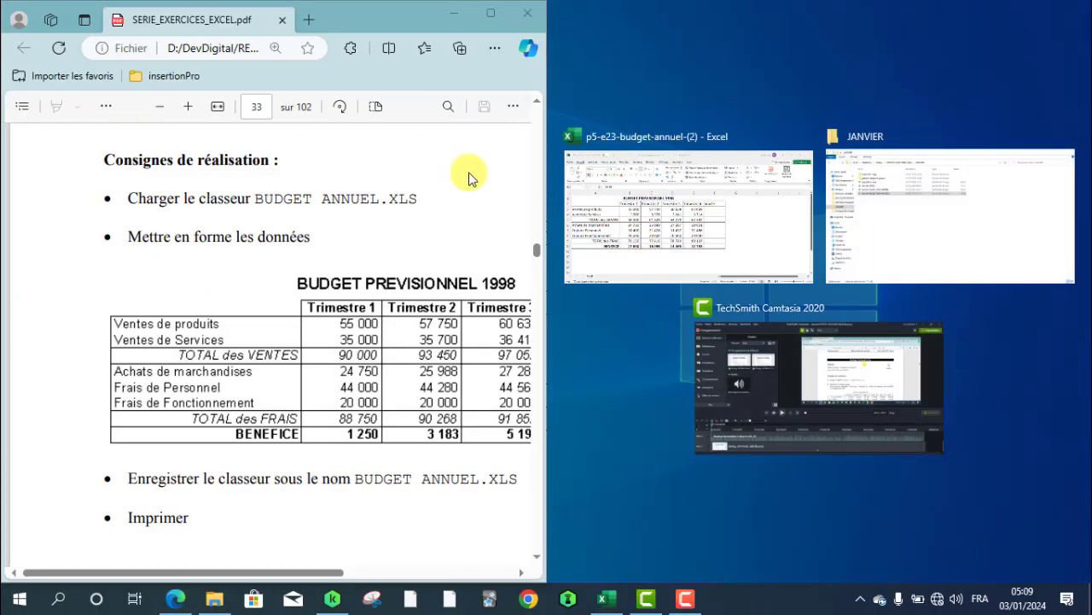
click(753, 227)
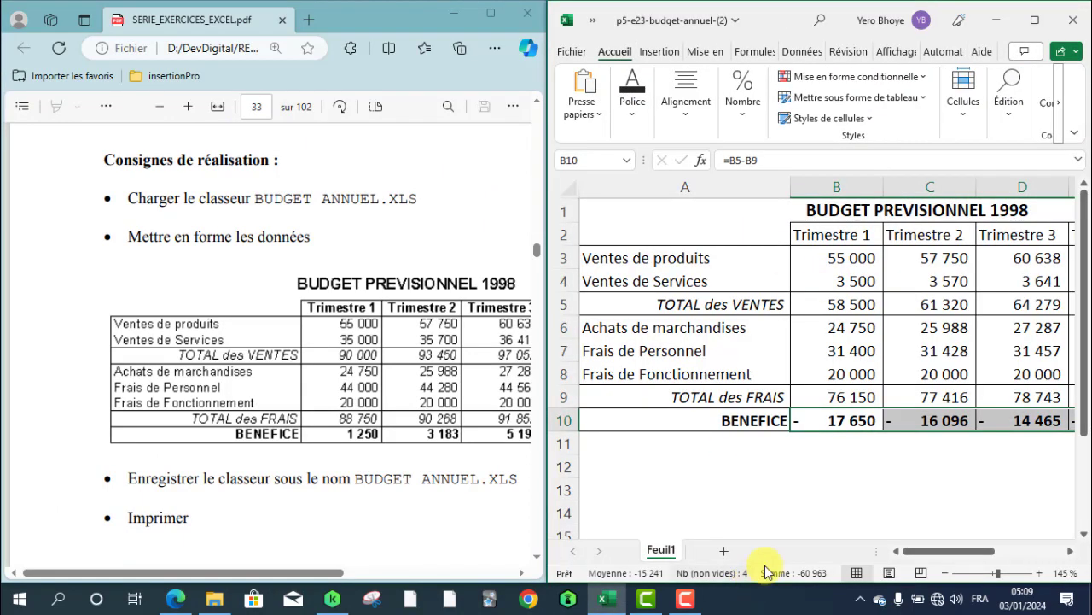
drag(973, 551, 993, 547)
drag(326, 578, 485, 559)
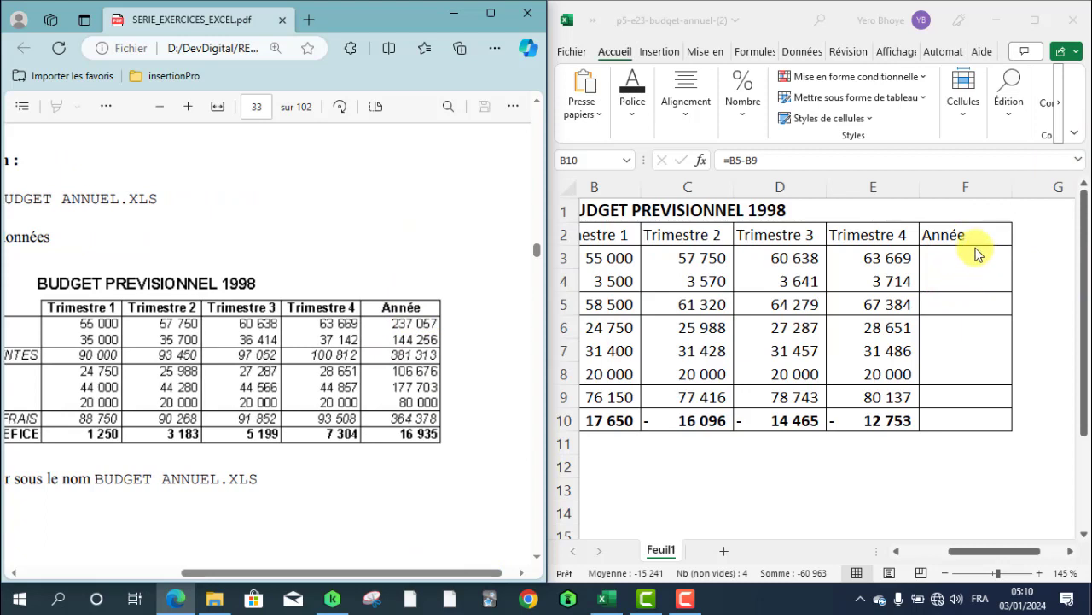
scroll(171, 427, up, 2)
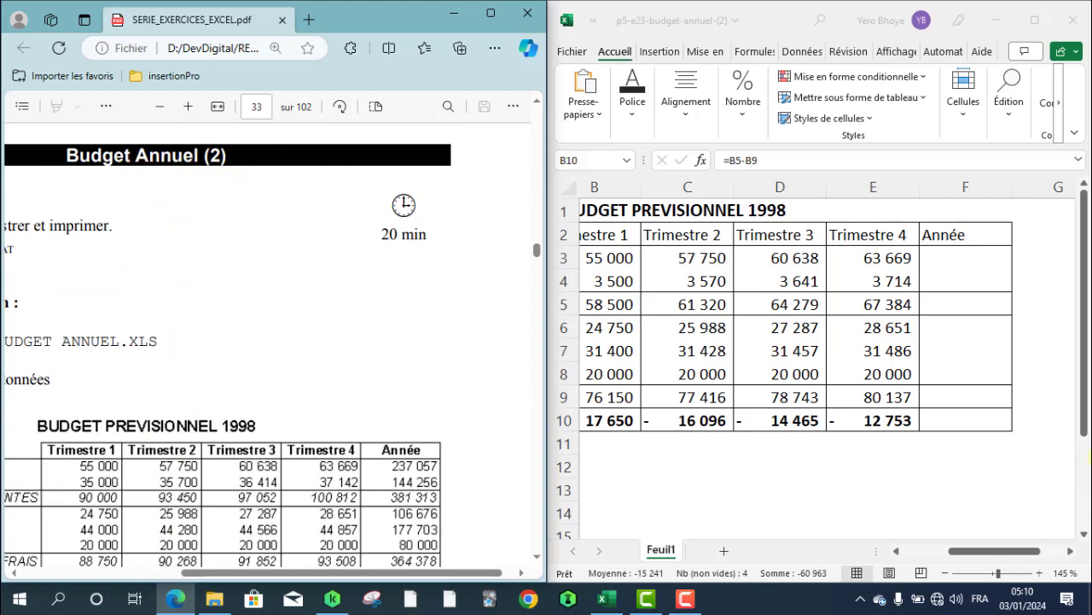
Calculate the annual total of Ventes de produits in F3 with the SOMME function over B3:E3
click(984, 266)
click(976, 260)
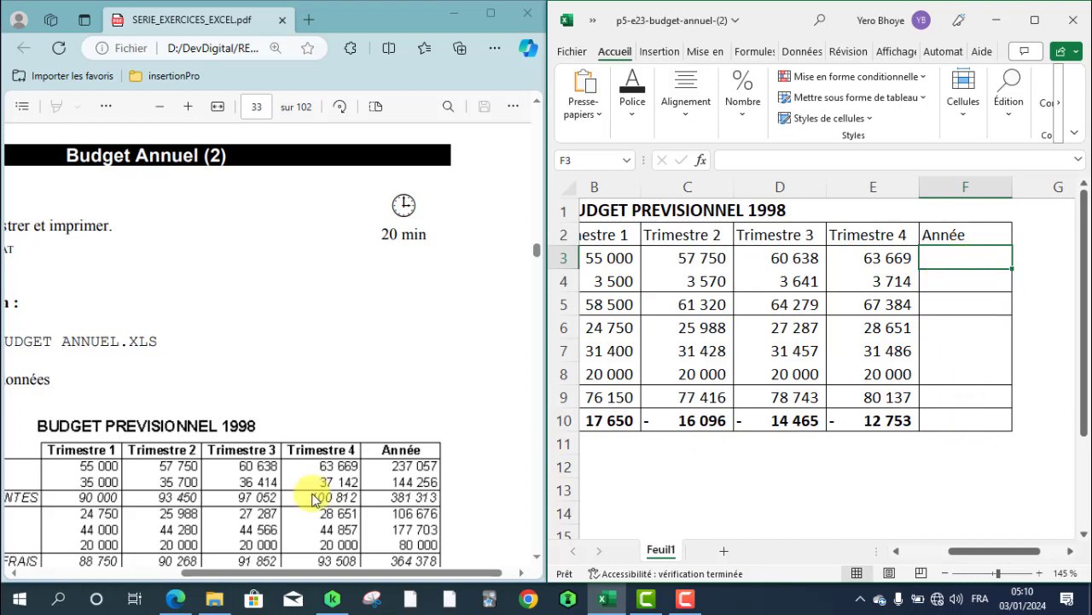
scroll(333, 487, down, 2)
scroll(337, 485, down, 2)
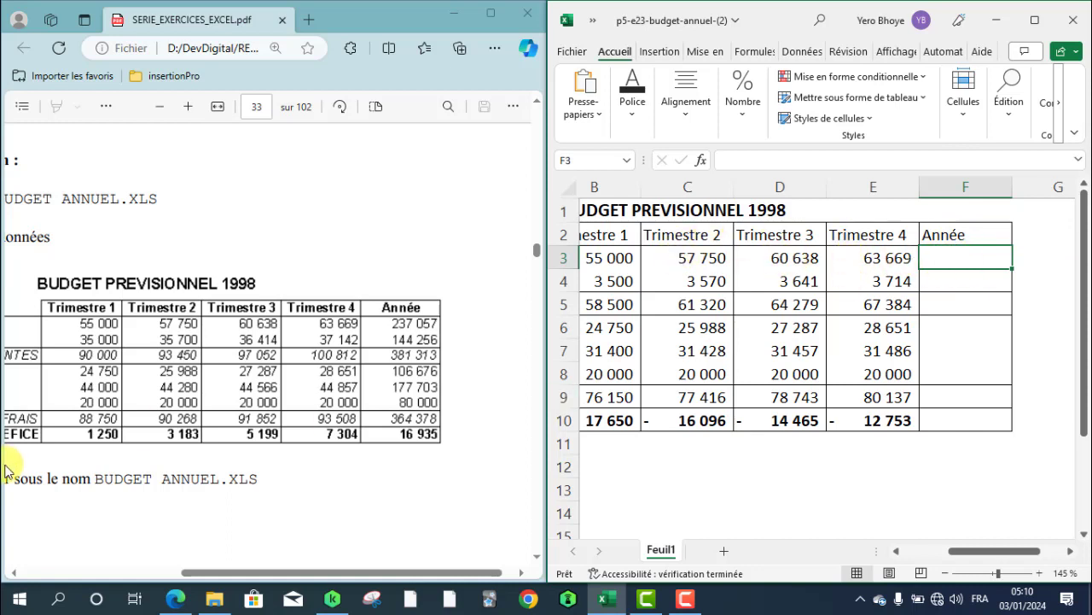
text(+)
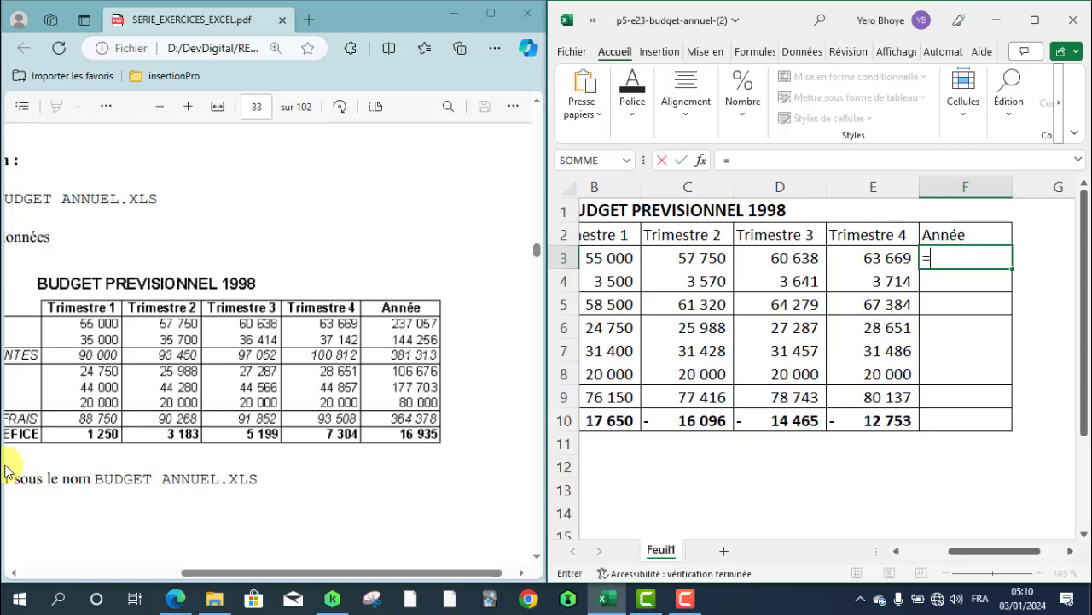
text(somme)
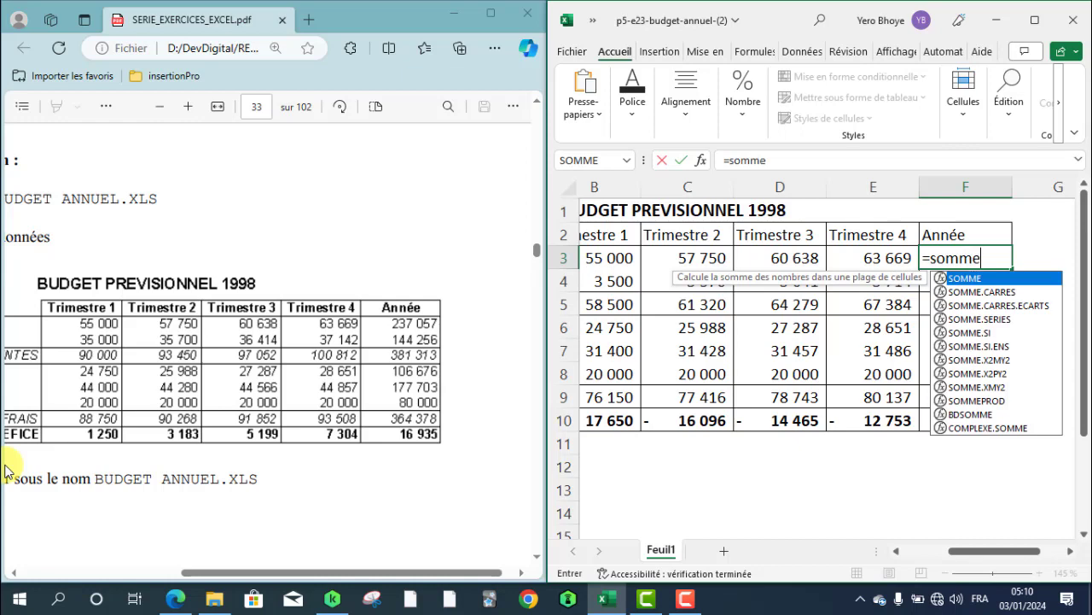
double_click(1007, 279)
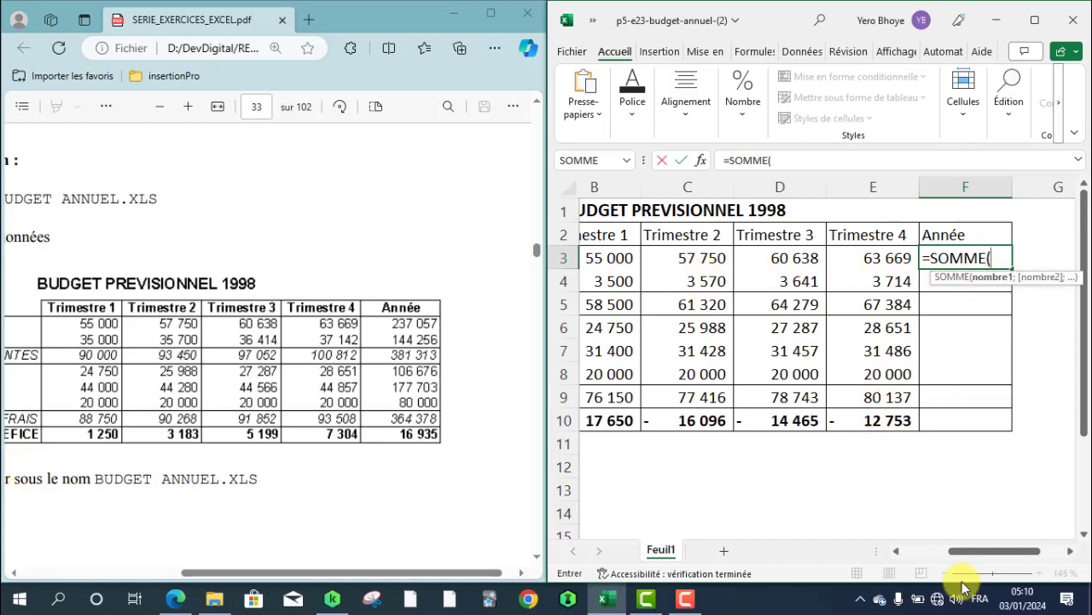
mouse_move(956, 559)
mouse_down()
mouse_move(939, 555)
mouse_move(953, 568)
mouse_up()
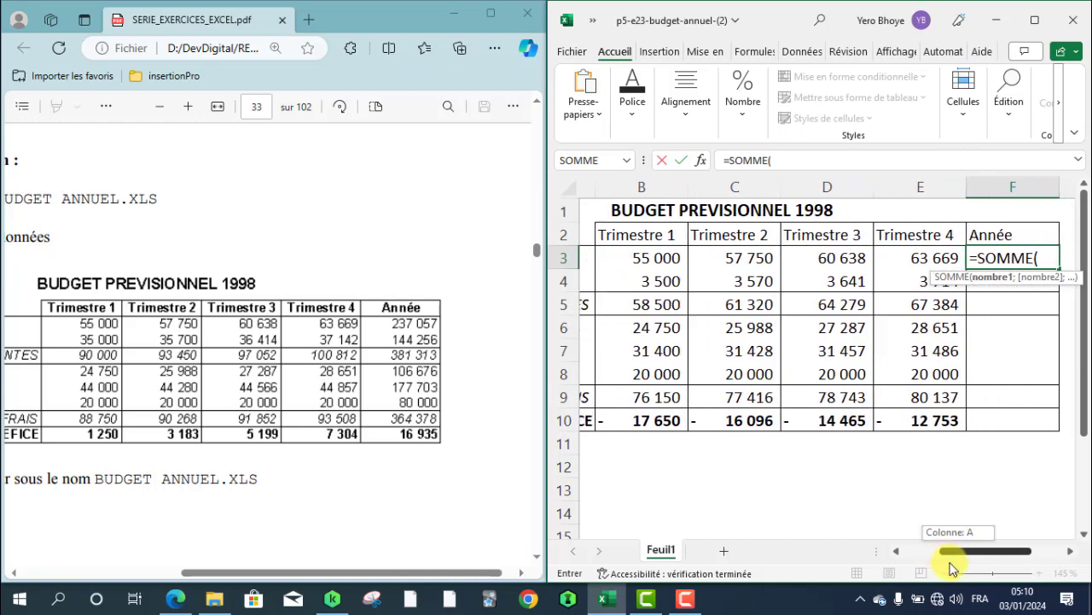
click(662, 259)
drag(662, 259, 930, 260)
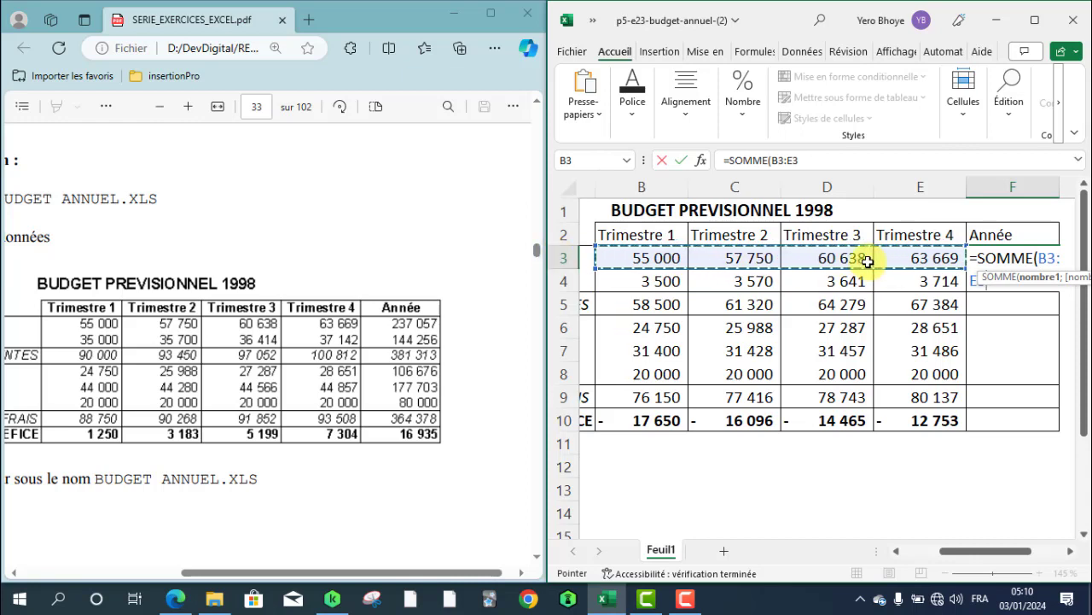
key(Return)
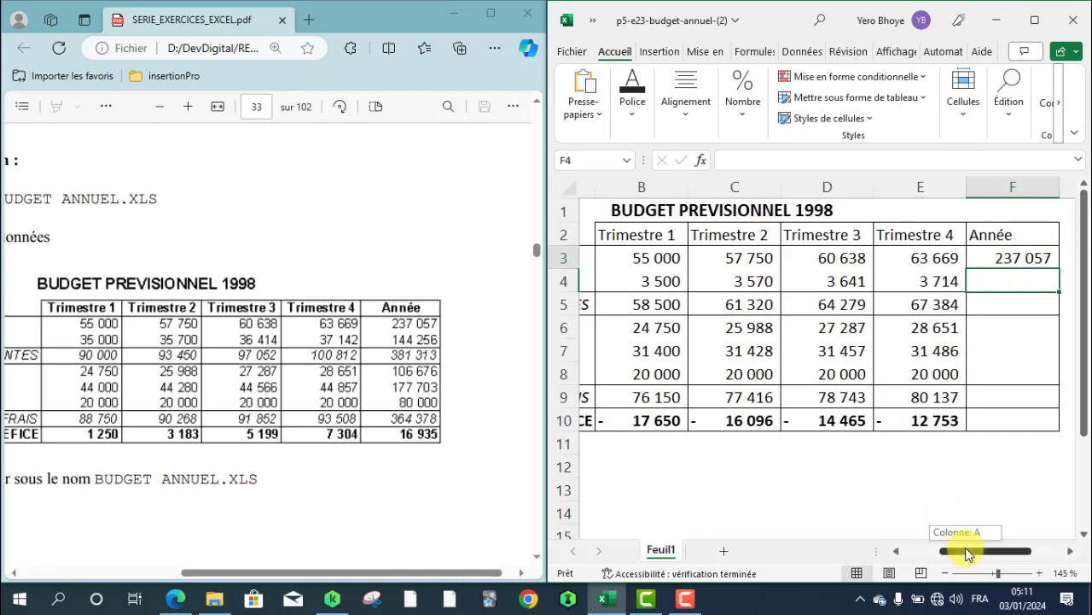
Display the annual total in F3 with two decimal places
drag(969, 553, 986, 538)
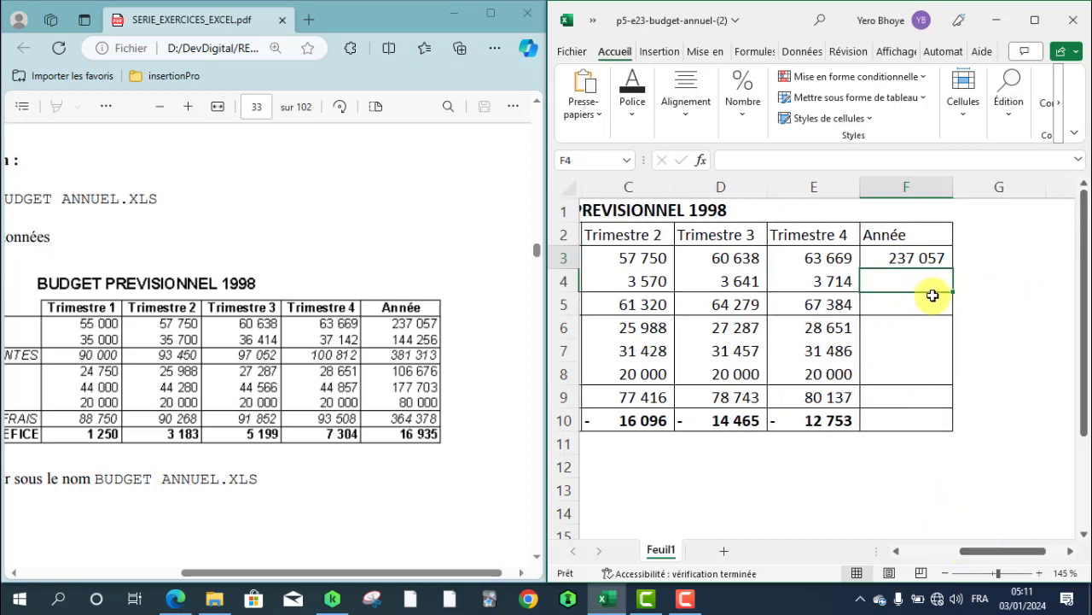
click(743, 120)
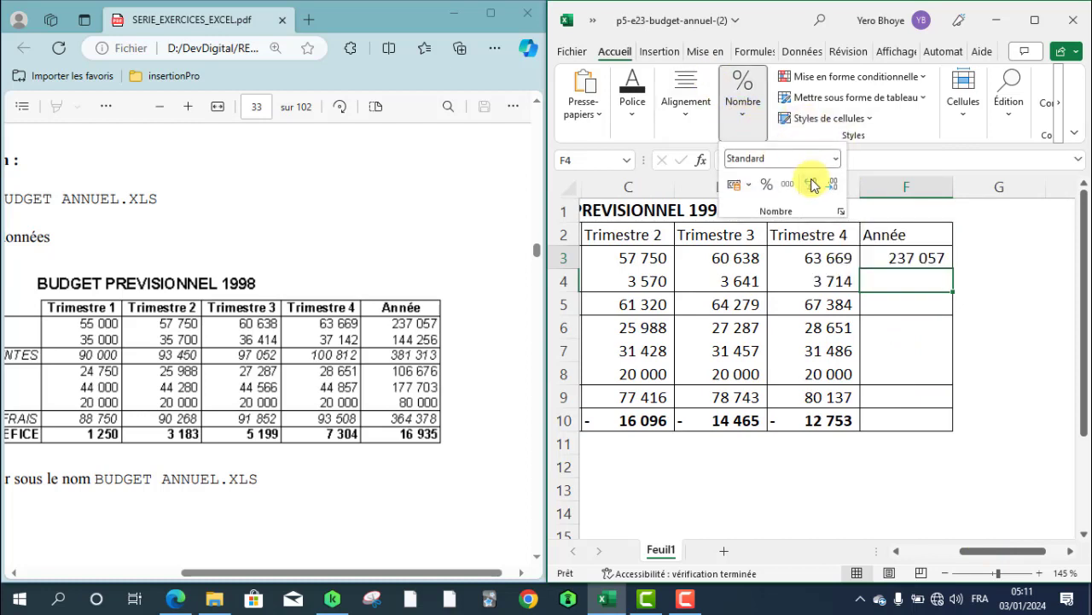
click(908, 259)
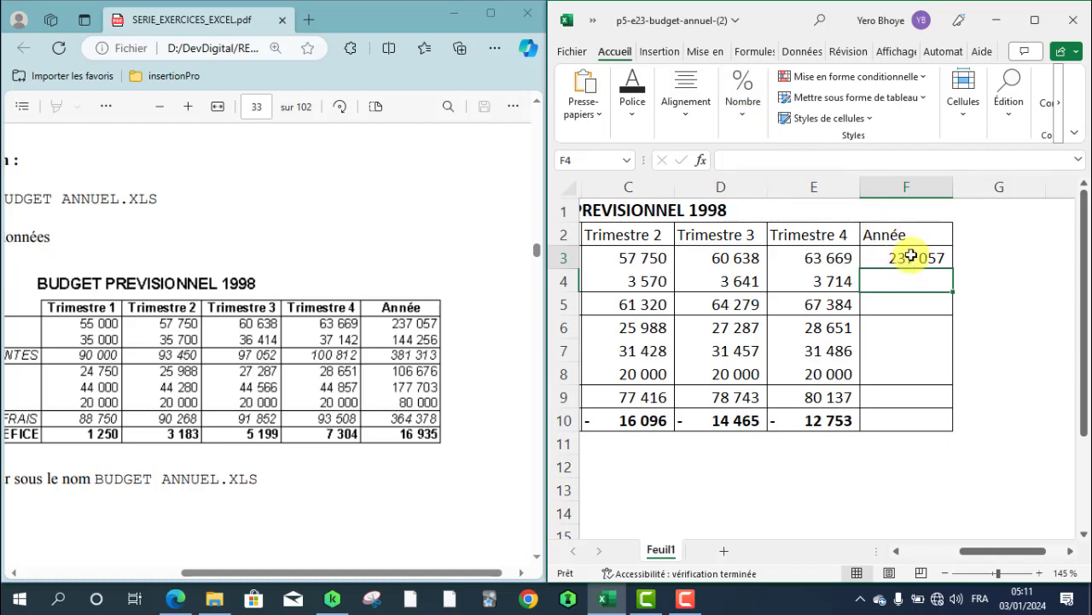
click(909, 258)
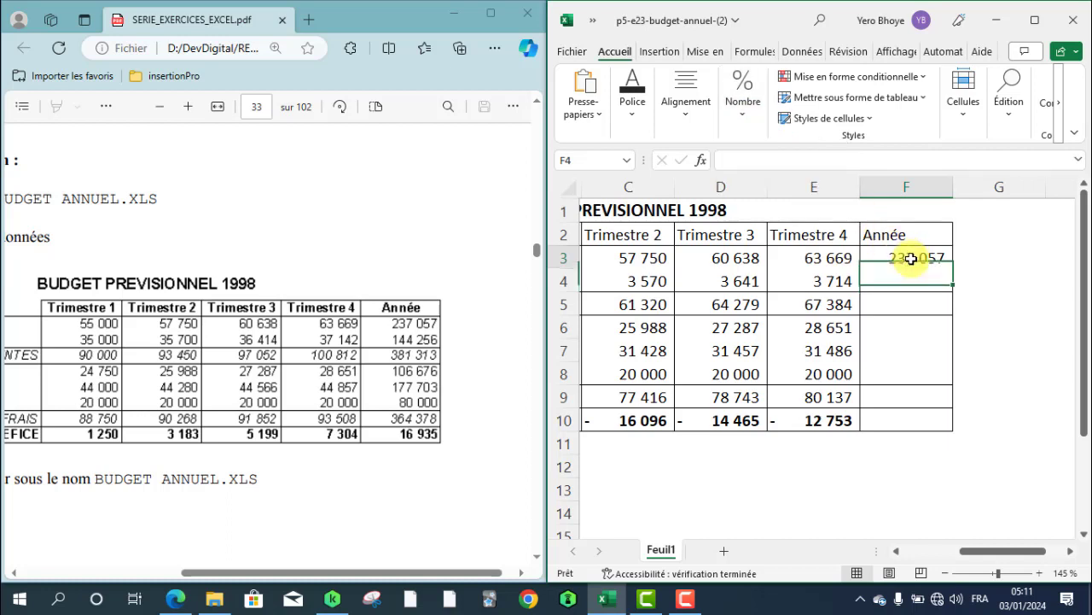
click(743, 101)
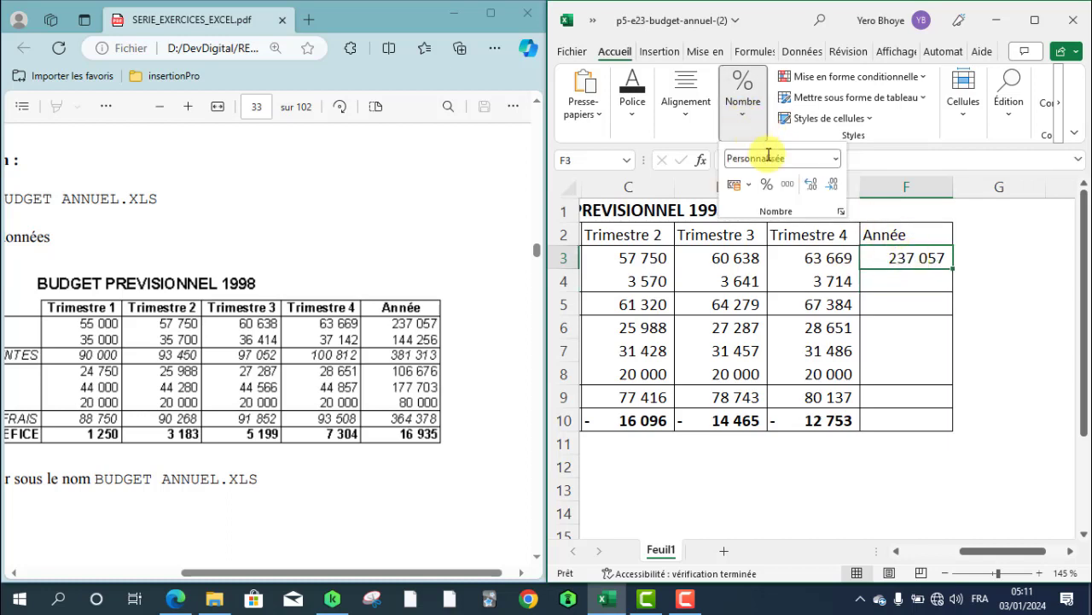
click(814, 184)
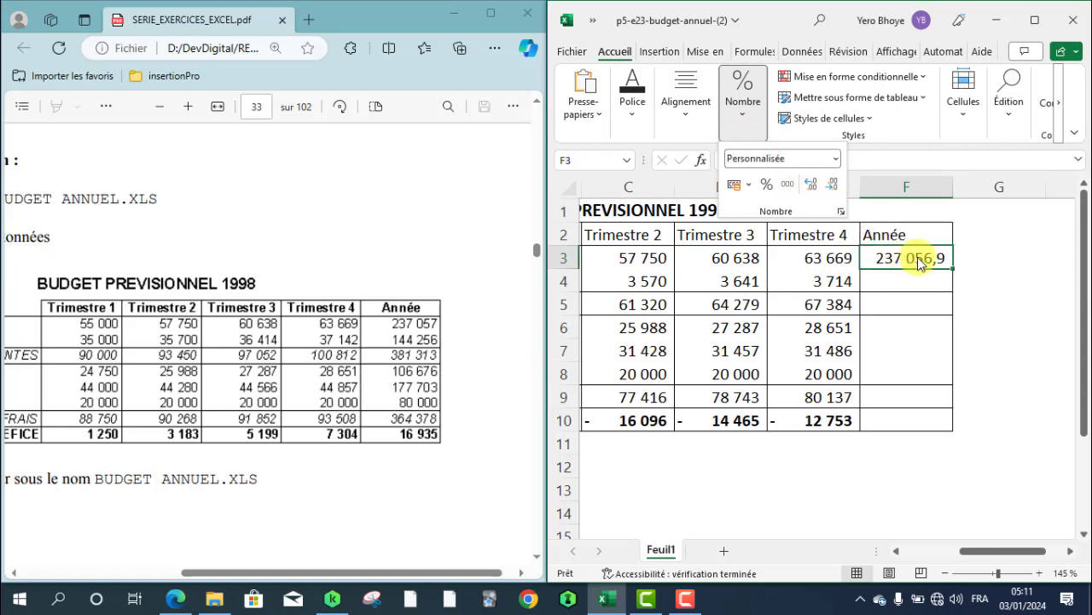
click(813, 185)
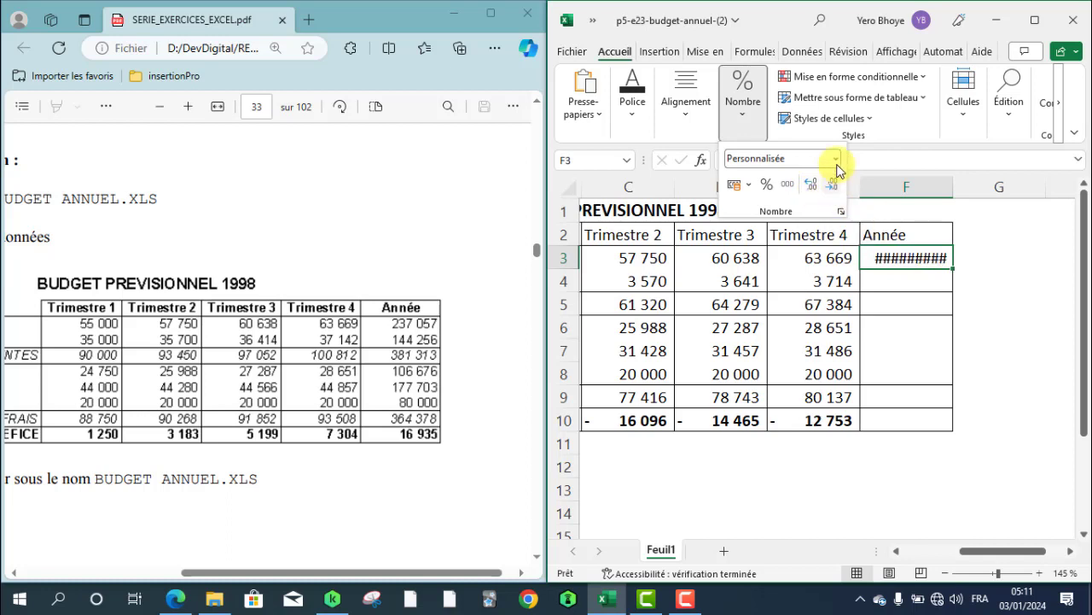
Fit the width of column F to its contents and set the total in F3 to no decimal places
click(949, 183)
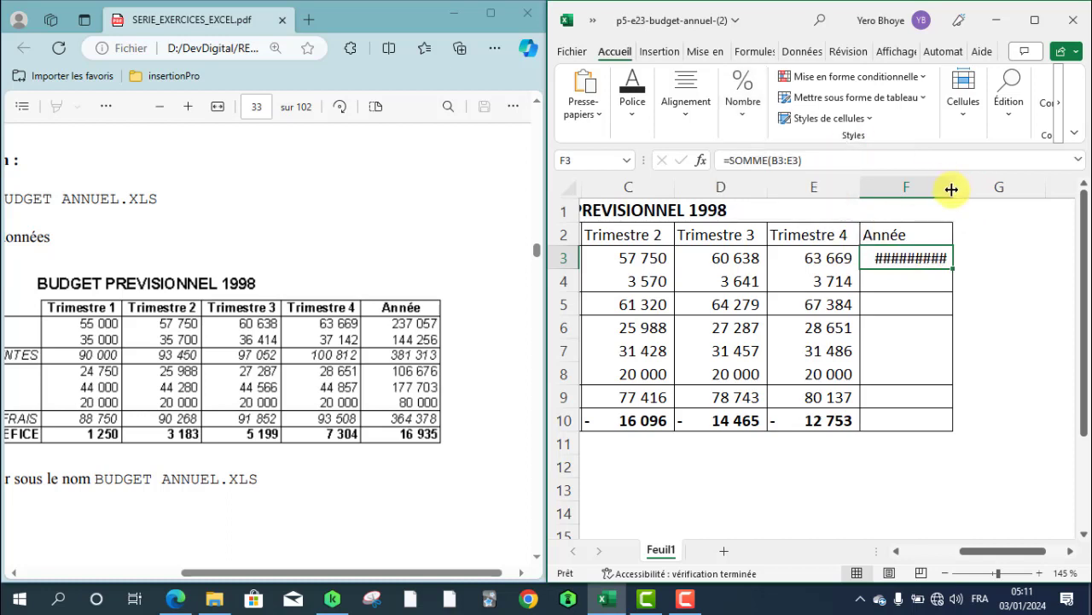
double_click(951, 189)
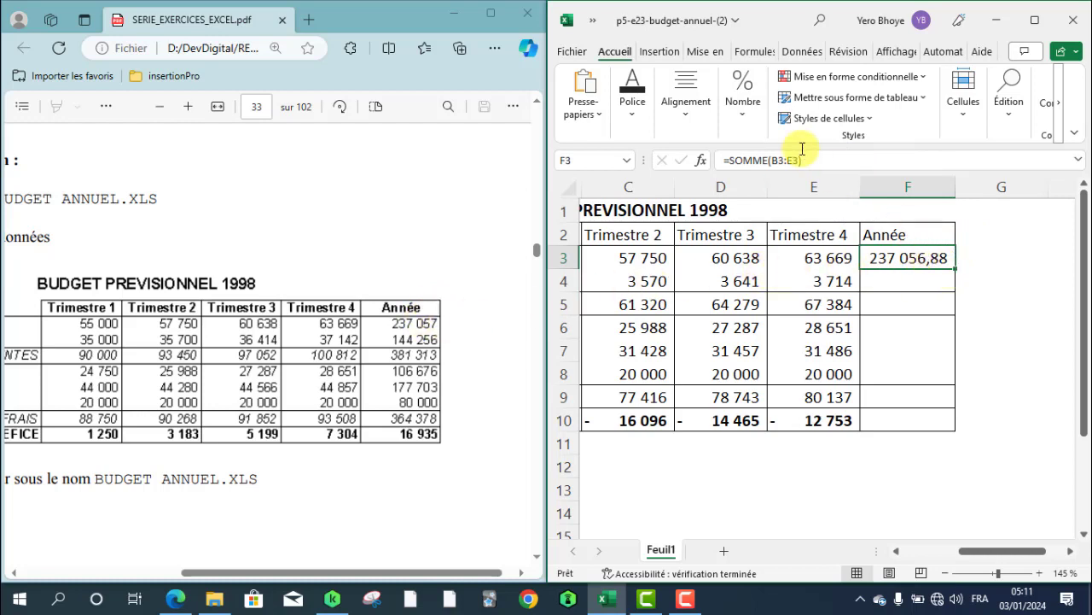
click(753, 127)
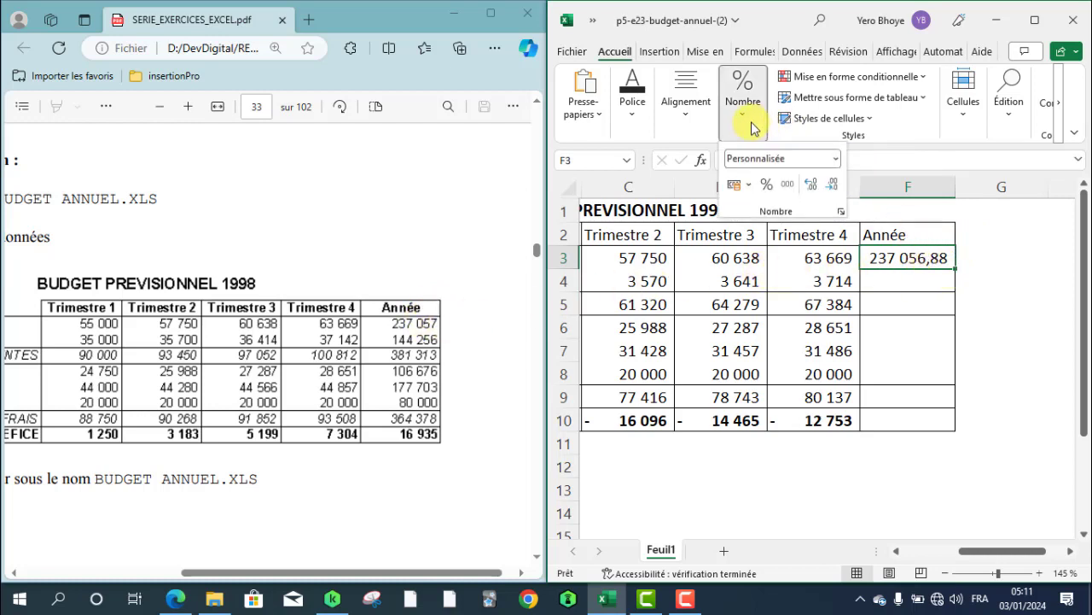
click(832, 186)
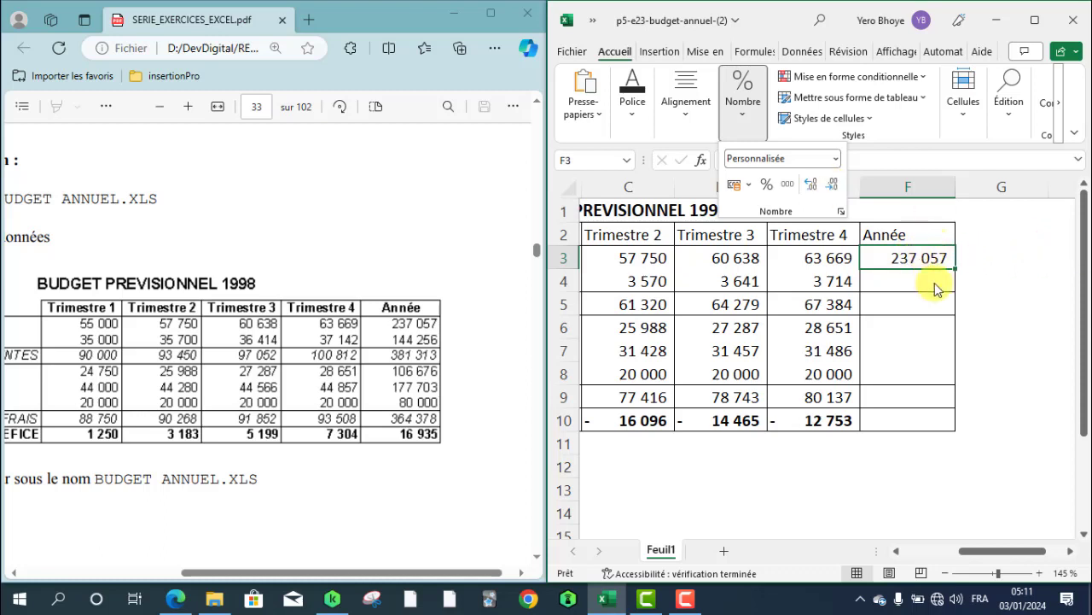
Copy the SOMME formula from F3 down to F4 for the annual total of Ventes de Services
click(933, 282)
click(933, 283)
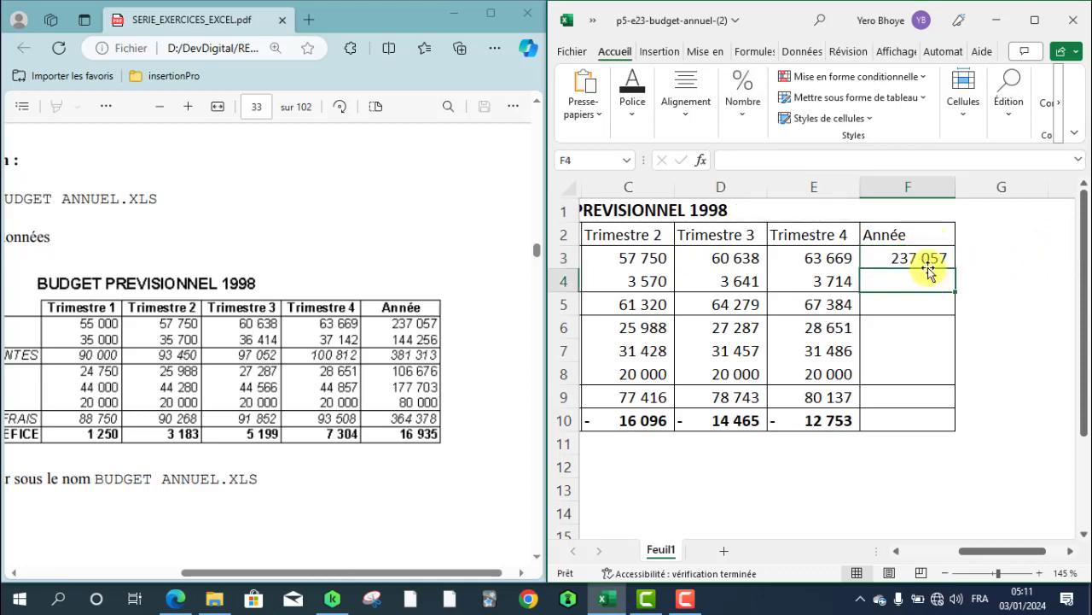
click(929, 256)
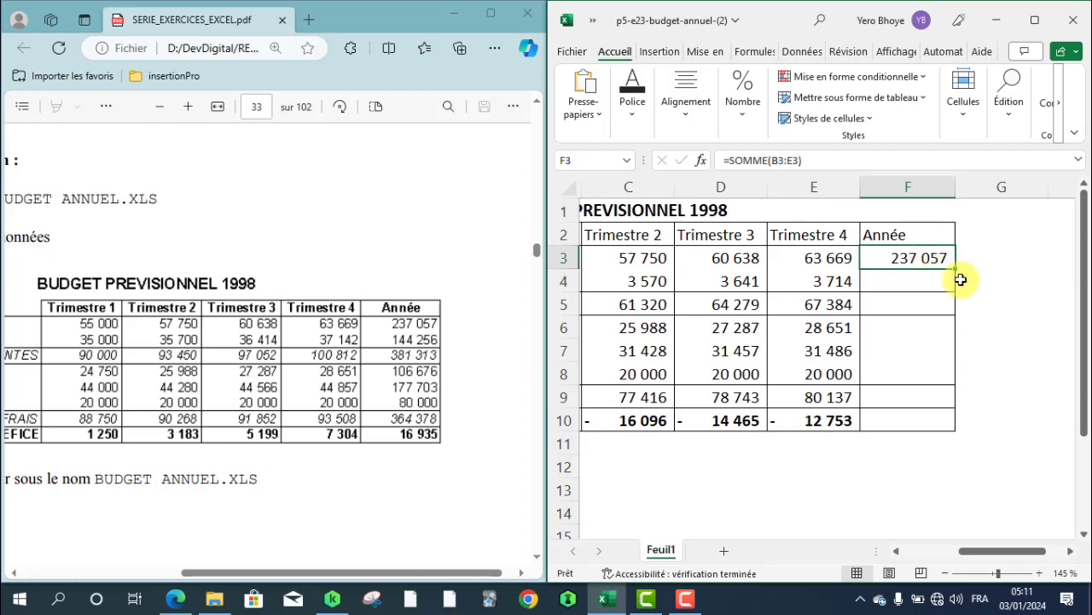
drag(956, 270, 952, 286)
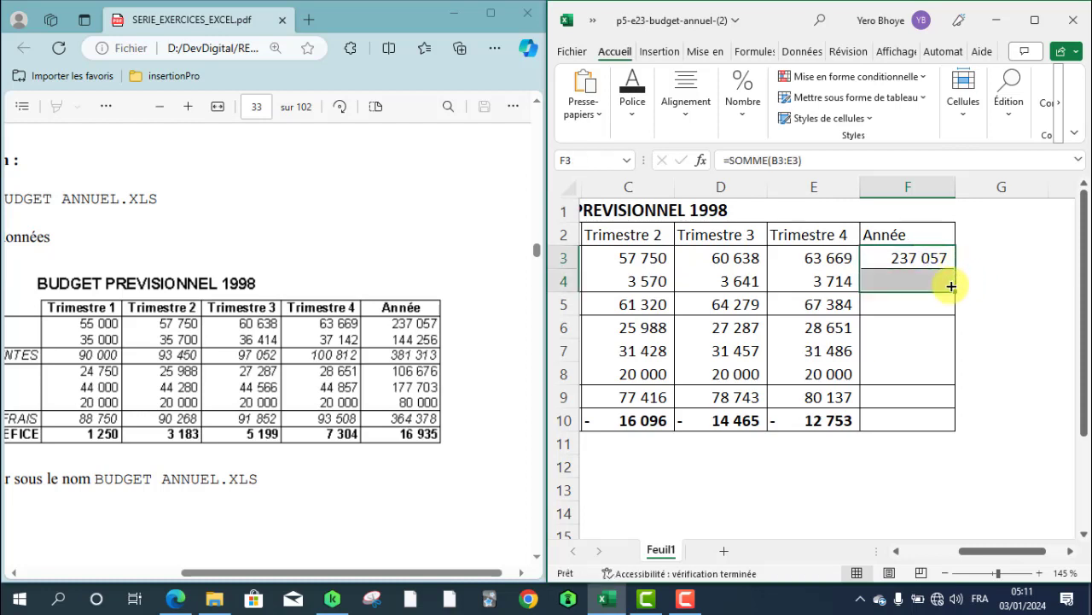
click(905, 280)
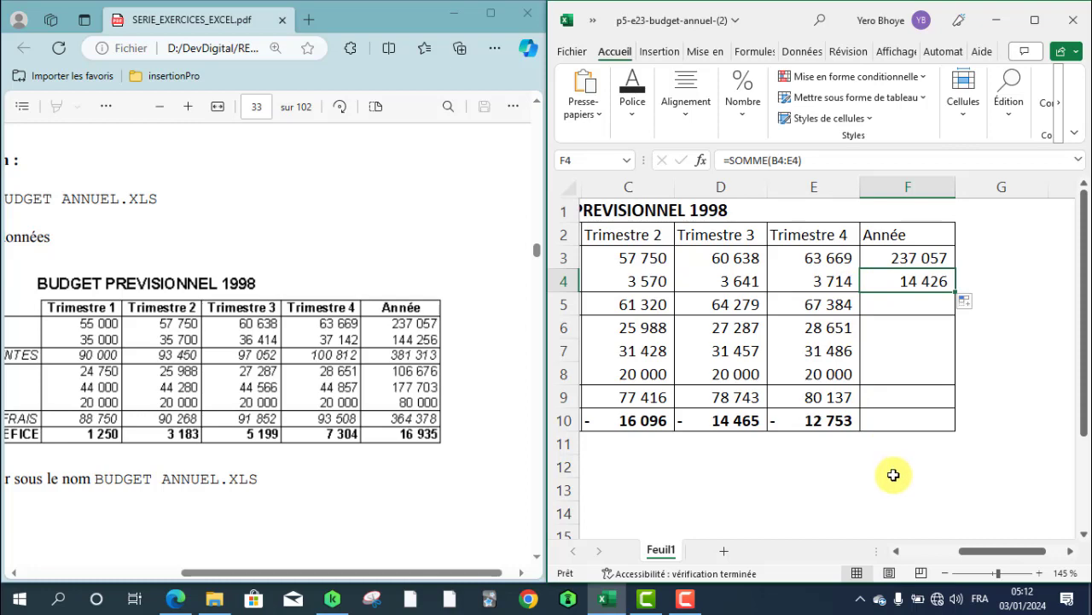
Examine the formulas and entered values of Ventes de Services across the quarters, and the first-quarter value of Ventes de produits
click(1042, 20)
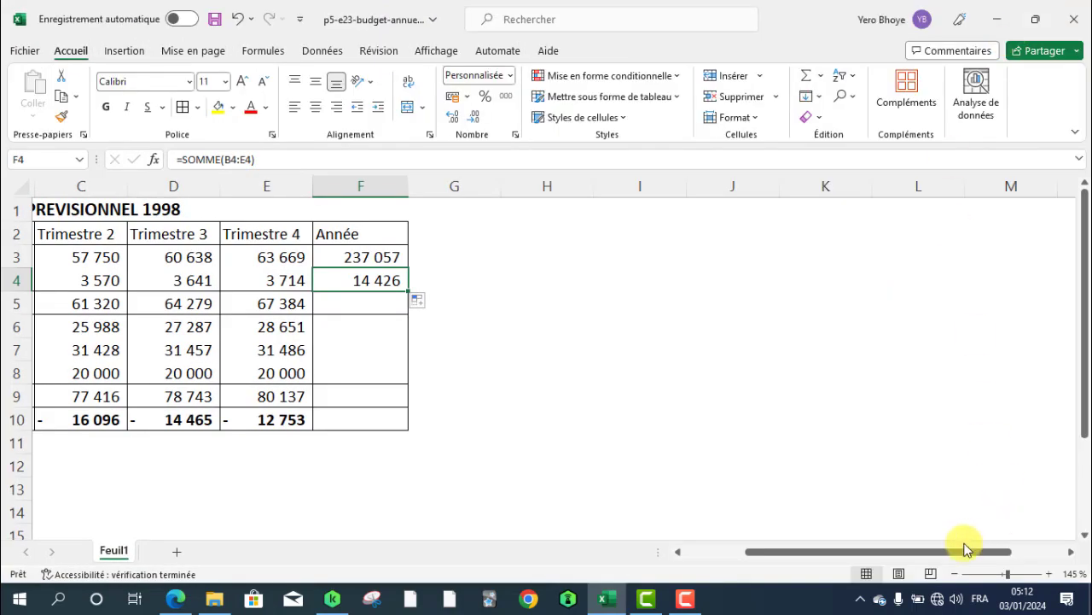
drag(968, 552, 889, 546)
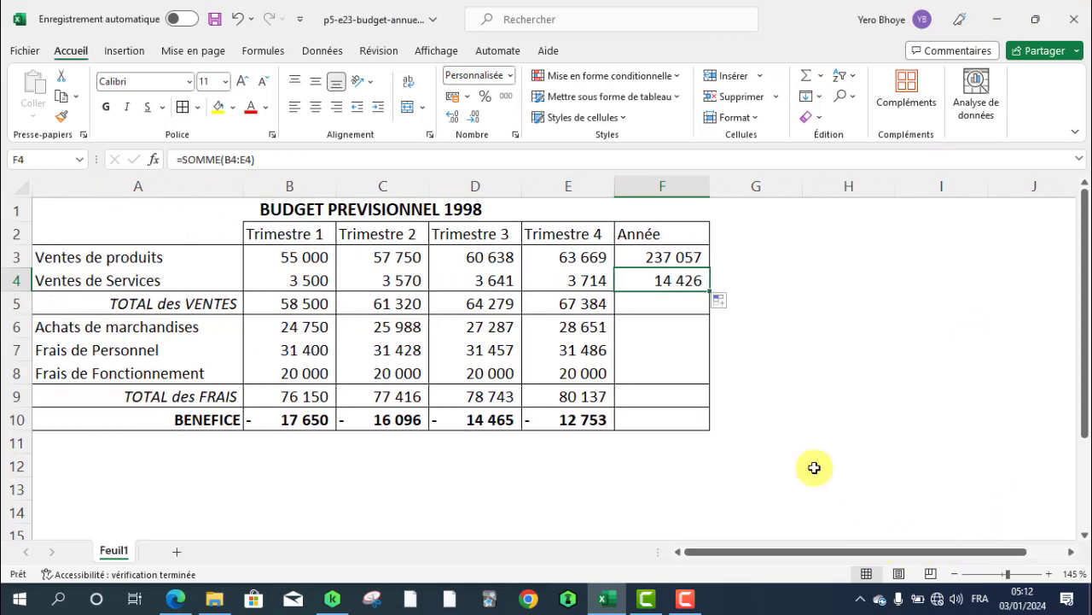
click(389, 280)
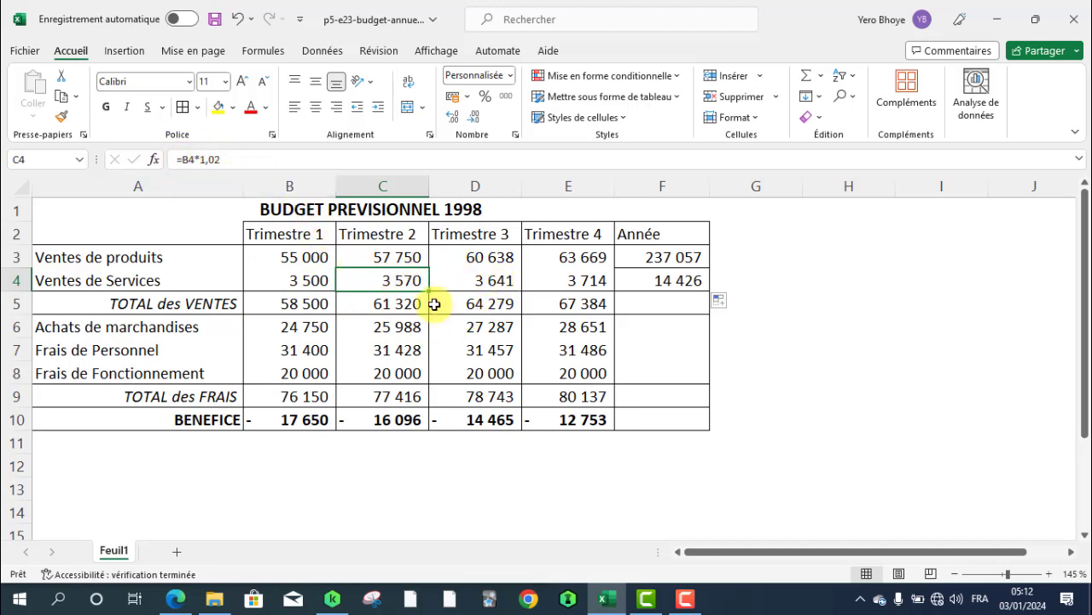
click(480, 281)
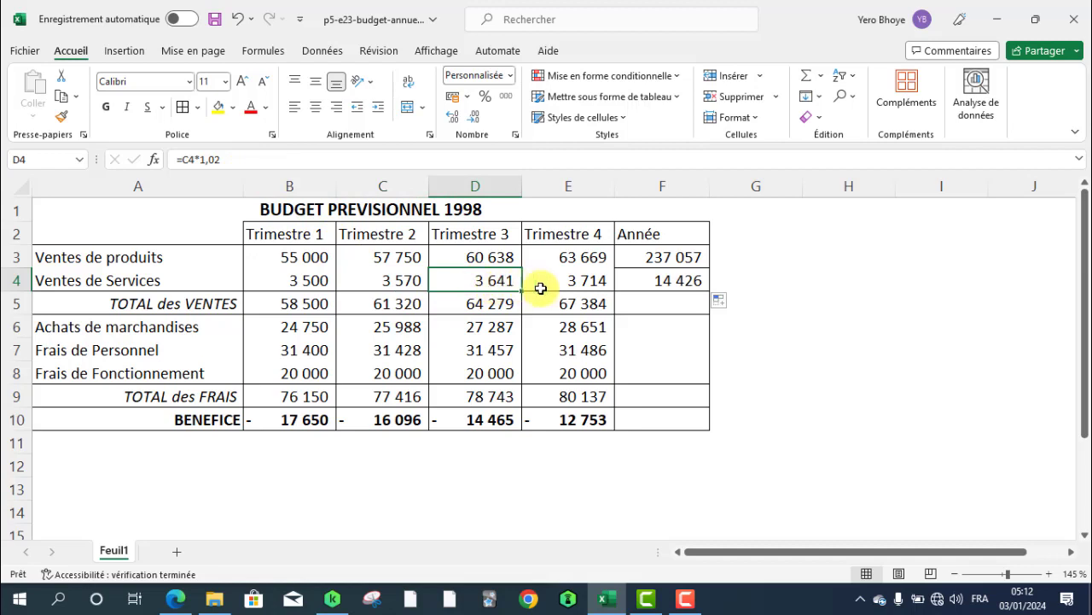
click(594, 281)
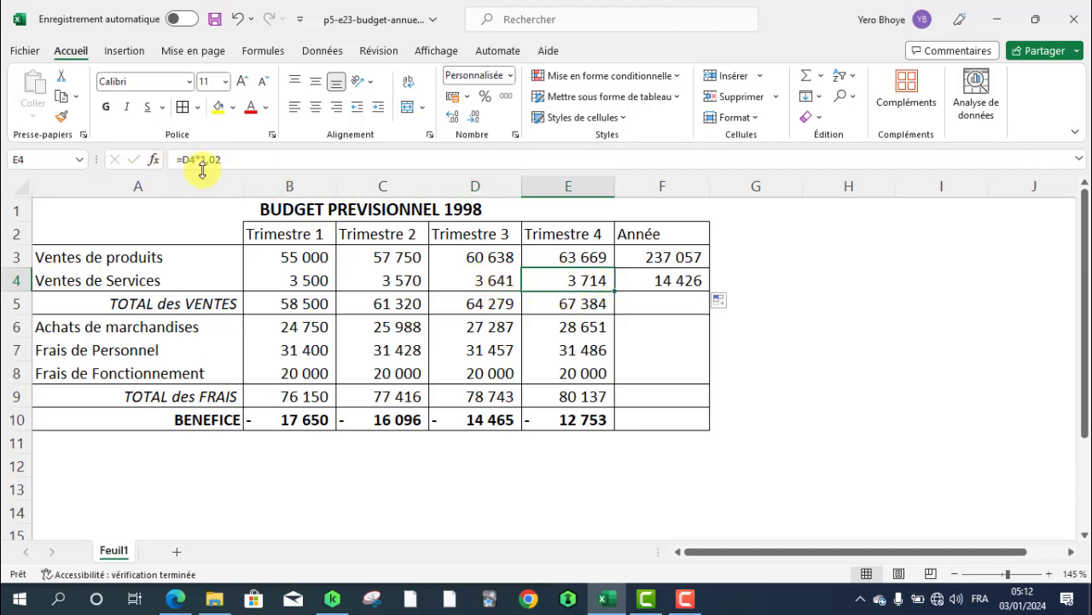
click(306, 280)
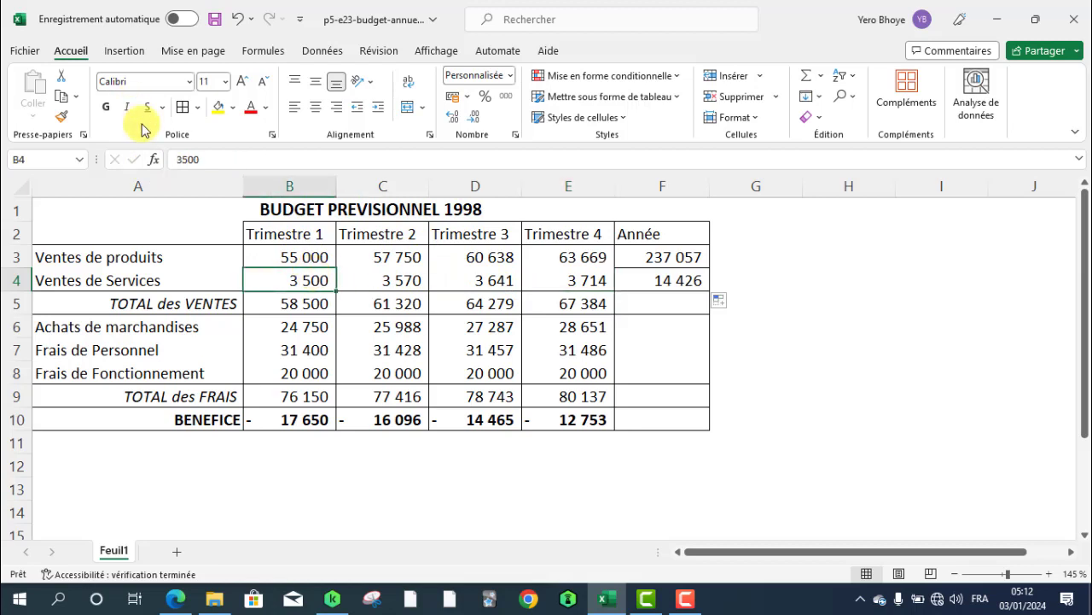
click(291, 257)
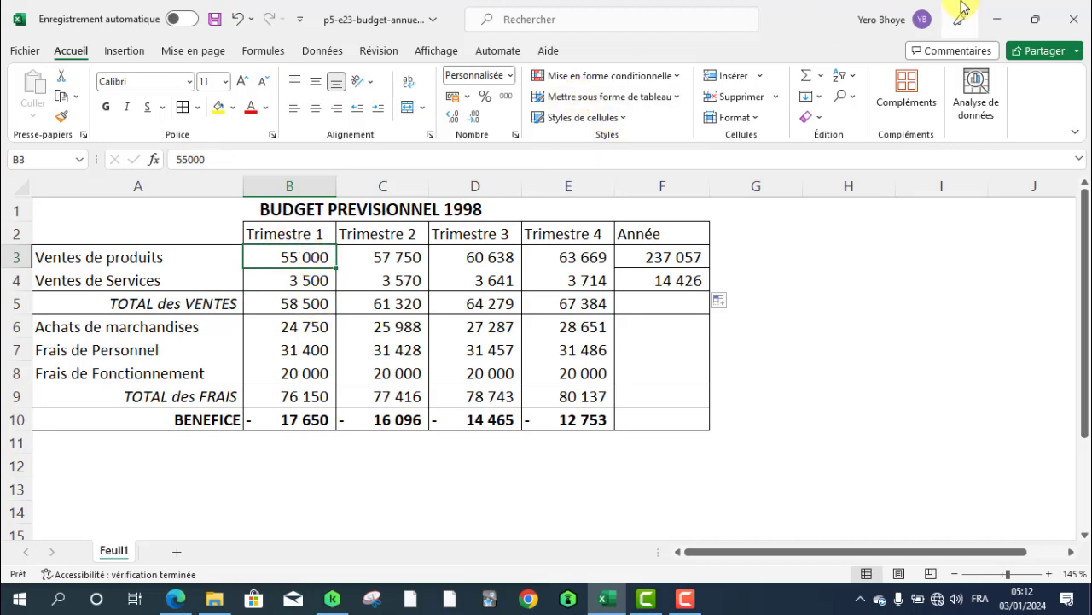
Place the workbook window beside the PDF and compare the Trimestre 1 sales figures in B3:B4 with the model table
click(1028, 12)
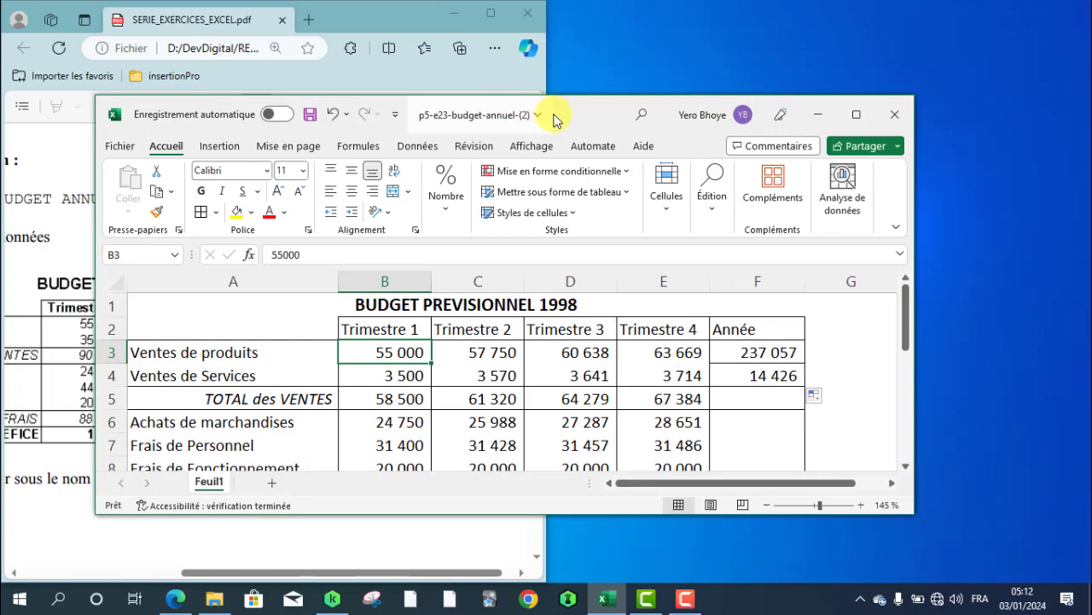
drag(693, 113, 1089, 120)
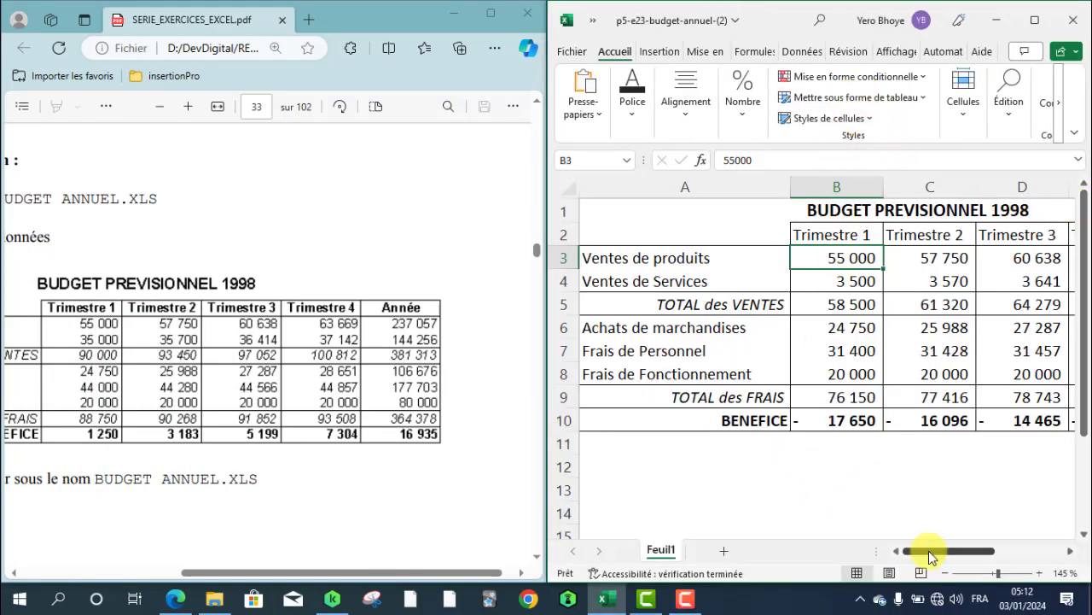
drag(929, 551, 932, 550)
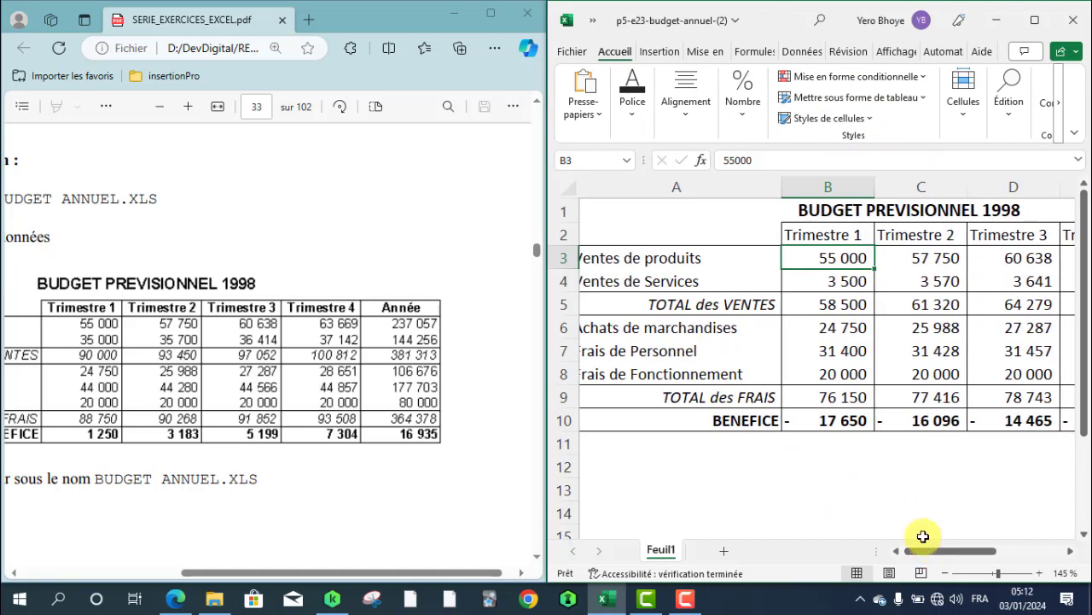
drag(832, 259, 832, 283)
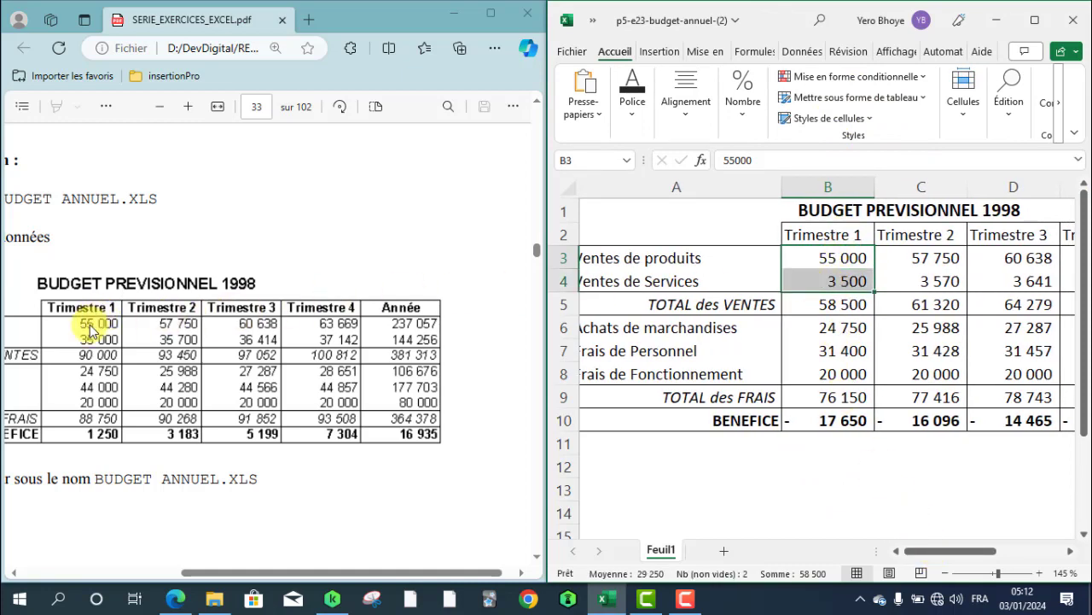
drag(293, 570, 243, 567)
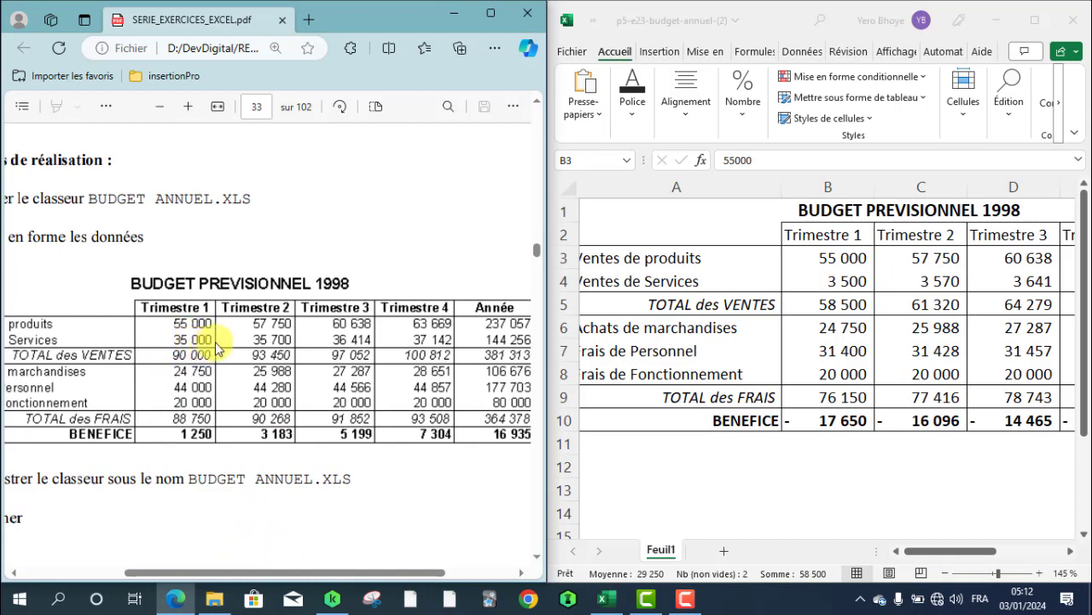
Correct the Trimestre 1 value of Ventes de Services in B4 to 35000
click(850, 285)
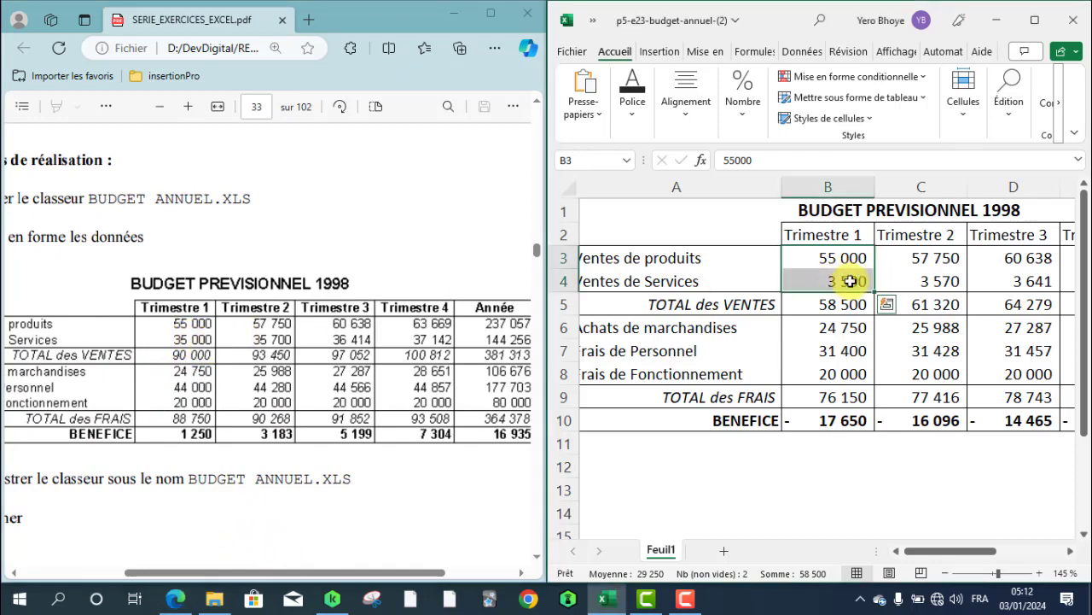
double_click(850, 282)
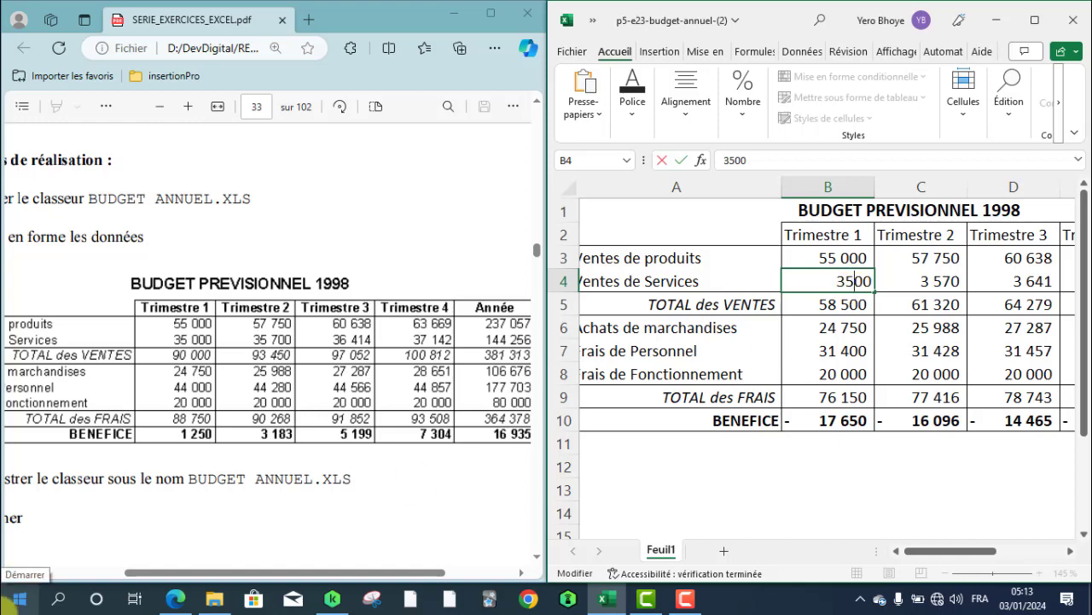
text(0)
key(Return)
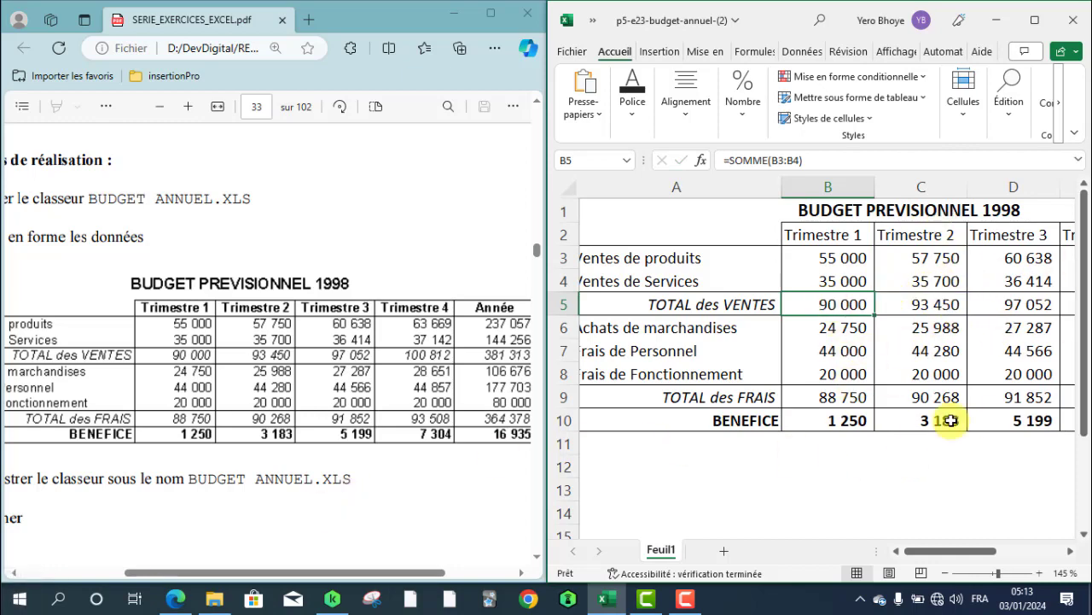
Copy the SOMME formula from F4 down to F10 and check the annual totals against the PDF model
drag(944, 546, 1002, 546)
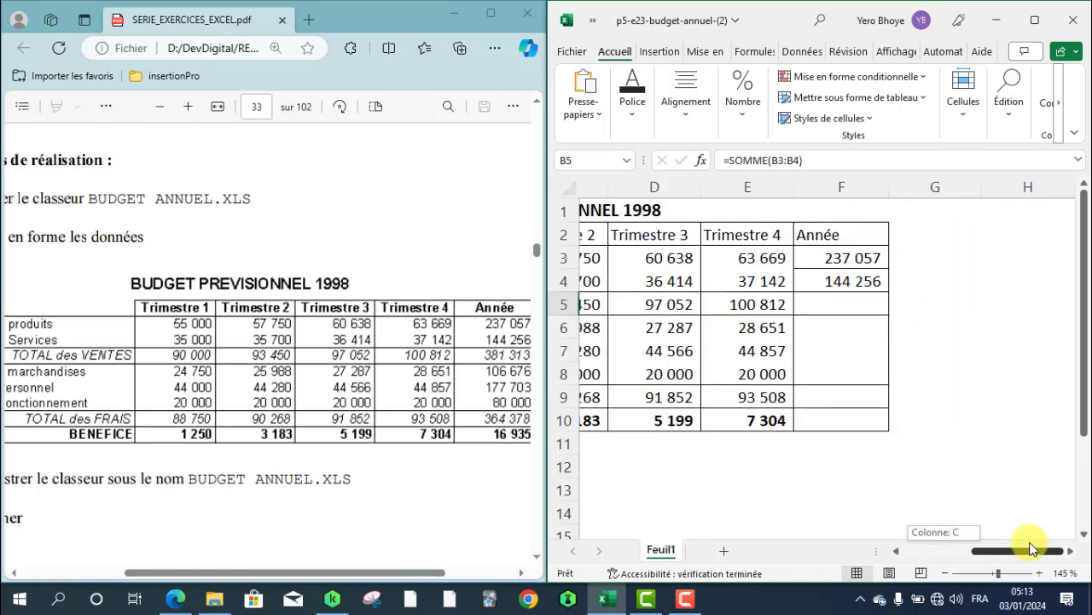
click(869, 274)
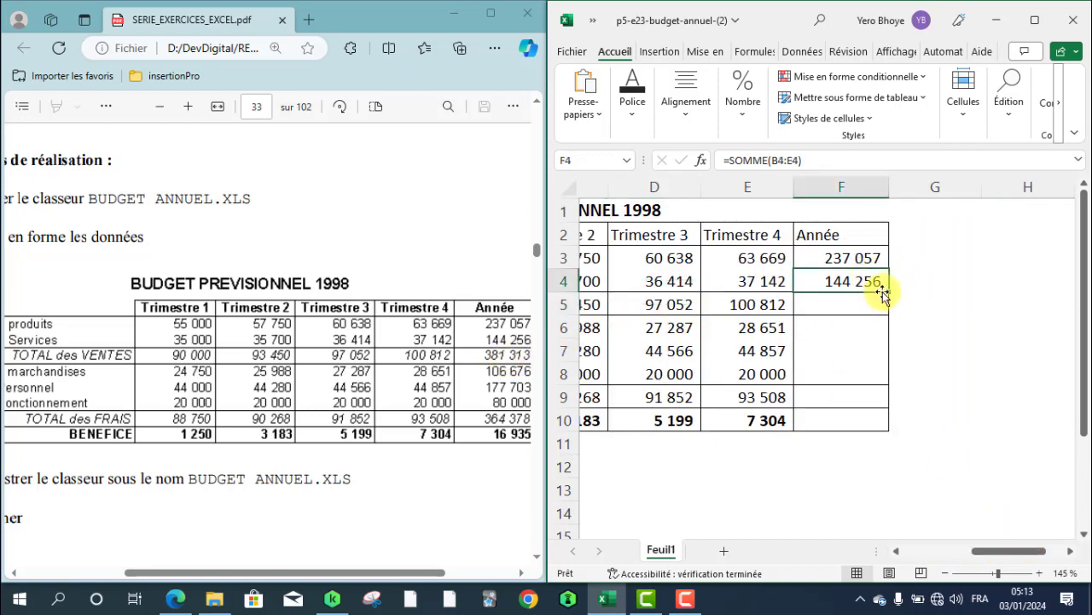
drag(891, 291, 866, 433)
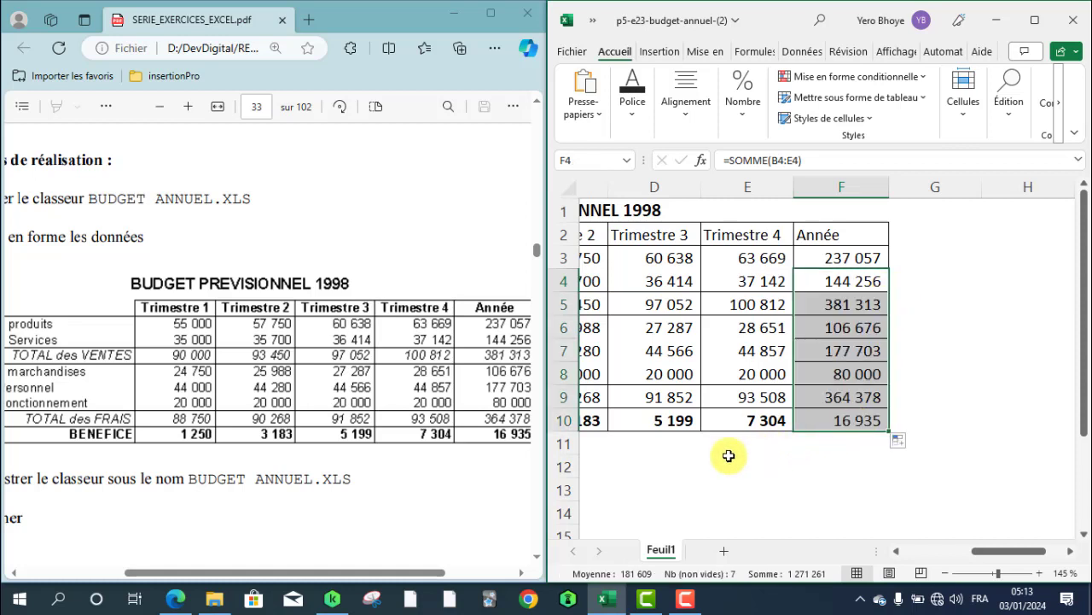
drag(435, 576, 471, 576)
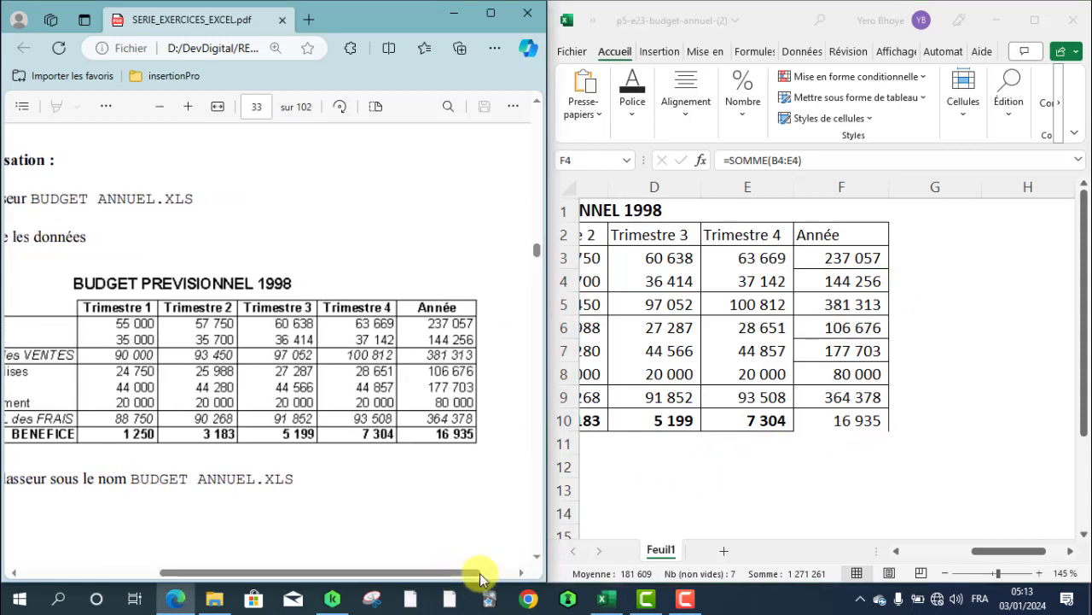
click(833, 395)
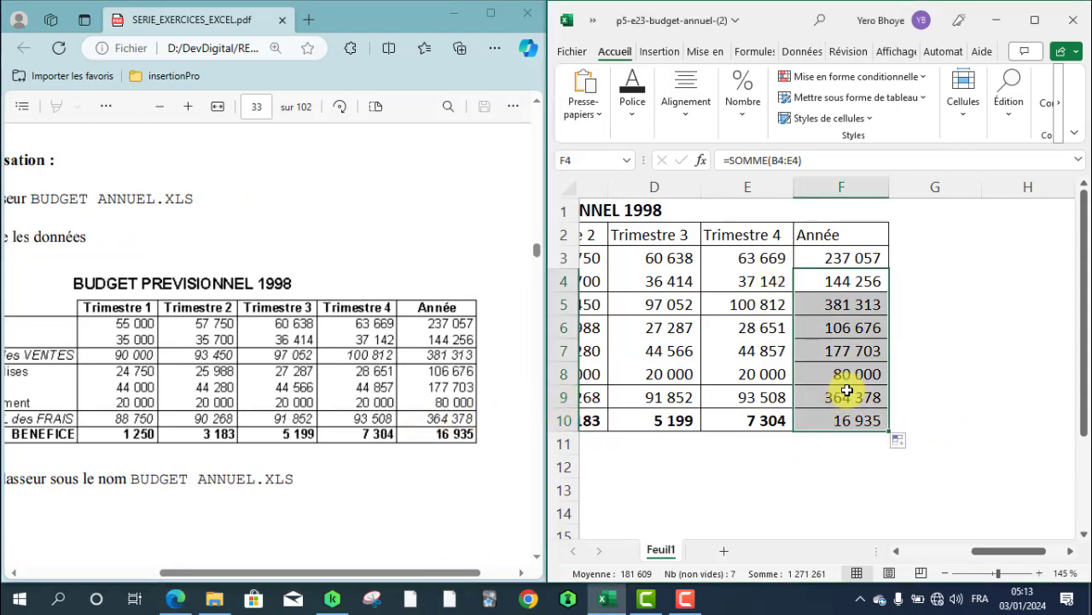
click(847, 391)
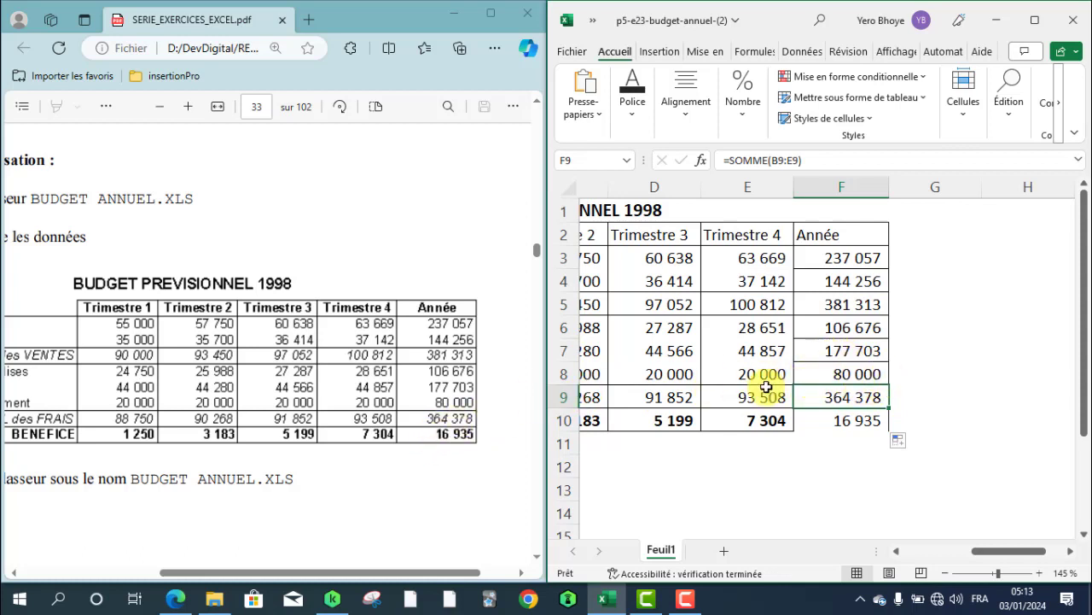
click(869, 419)
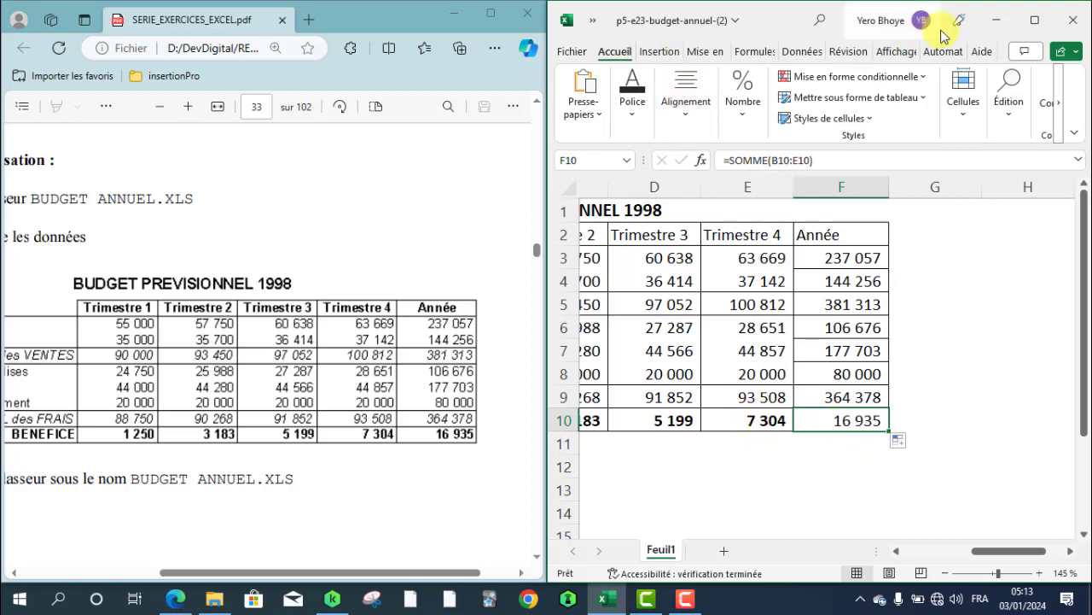
Maximize the workbook window and make the column headings in B2:F2, Trimestre 1 to Année, bold
click(1035, 20)
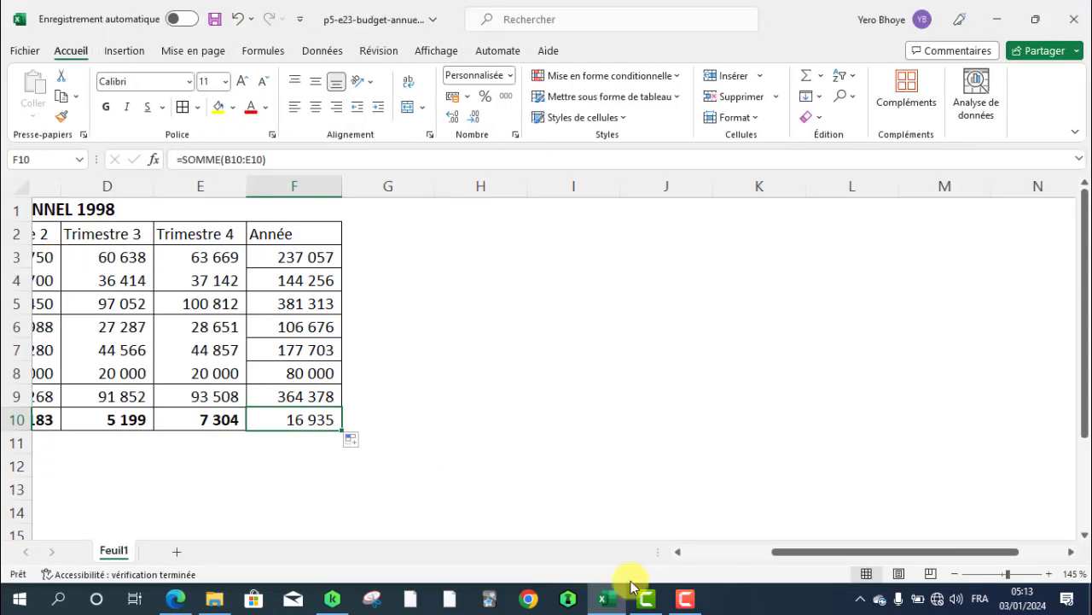
drag(824, 552, 555, 556)
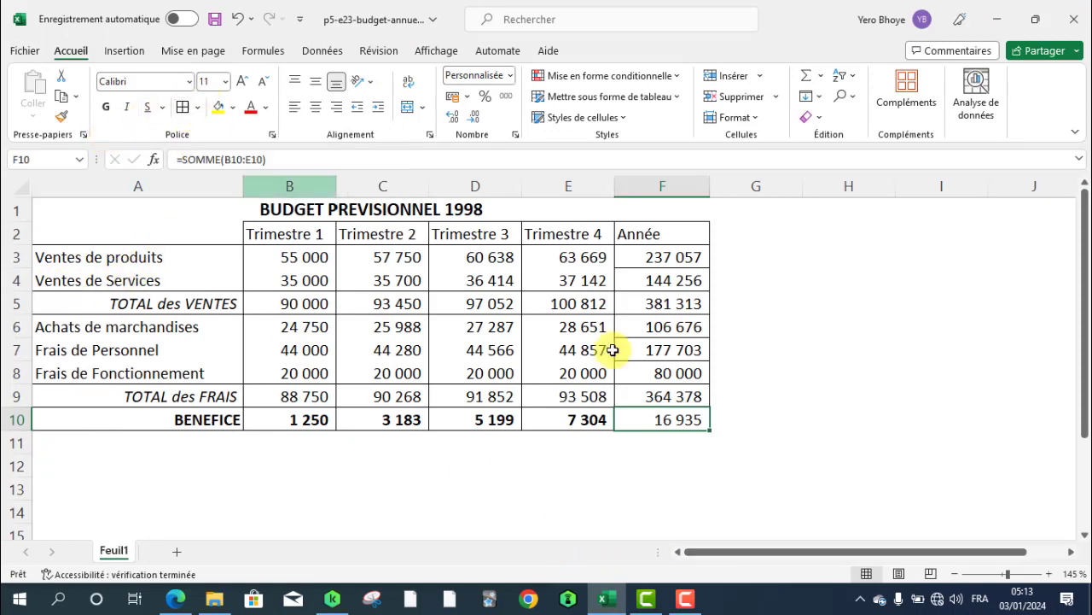
click(818, 394)
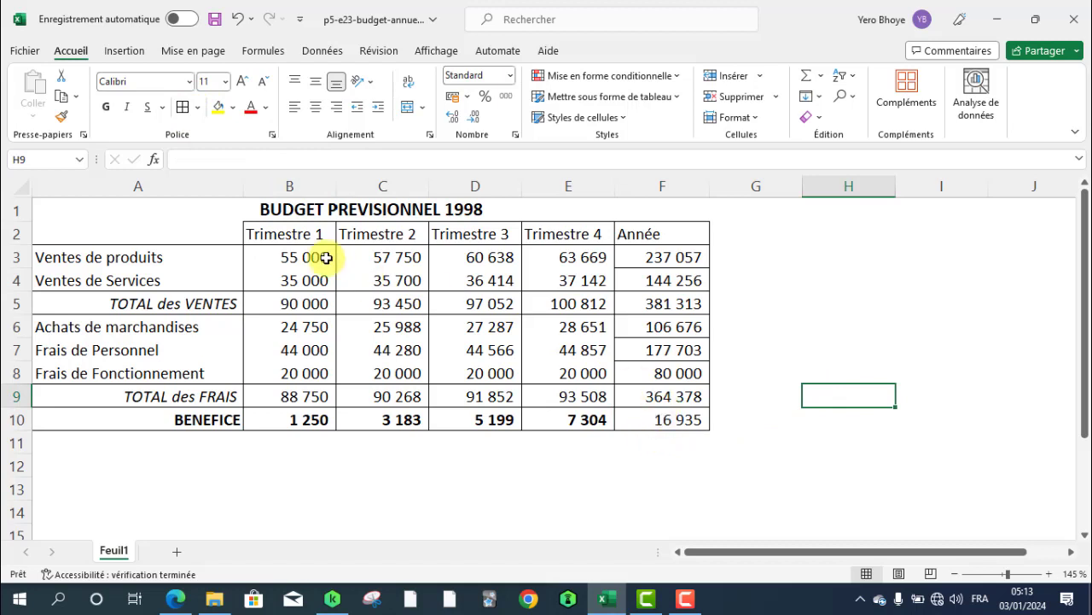
drag(276, 226, 671, 238)
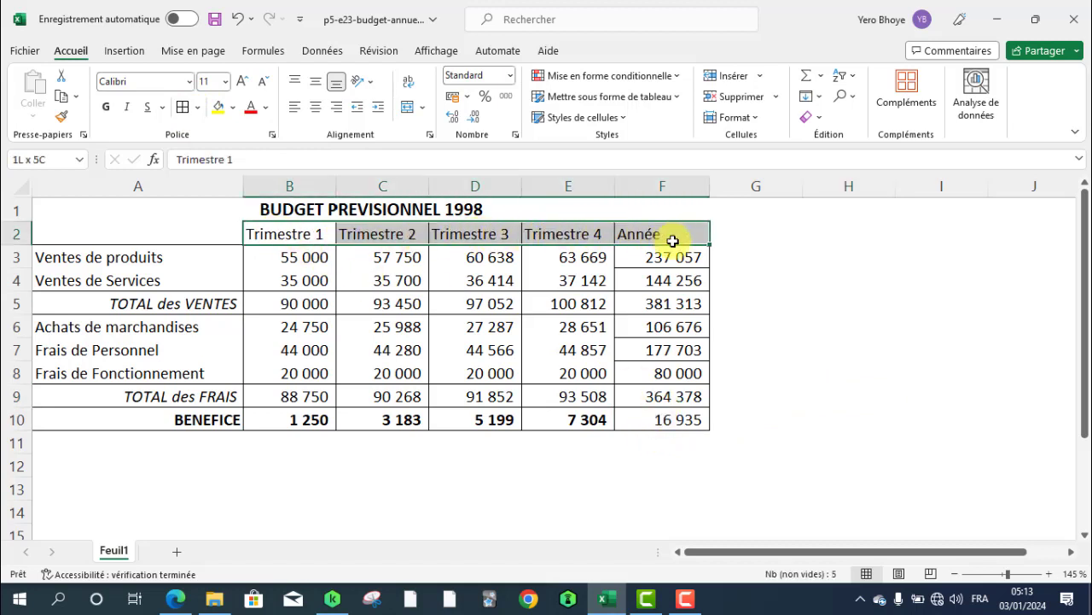
click(106, 108)
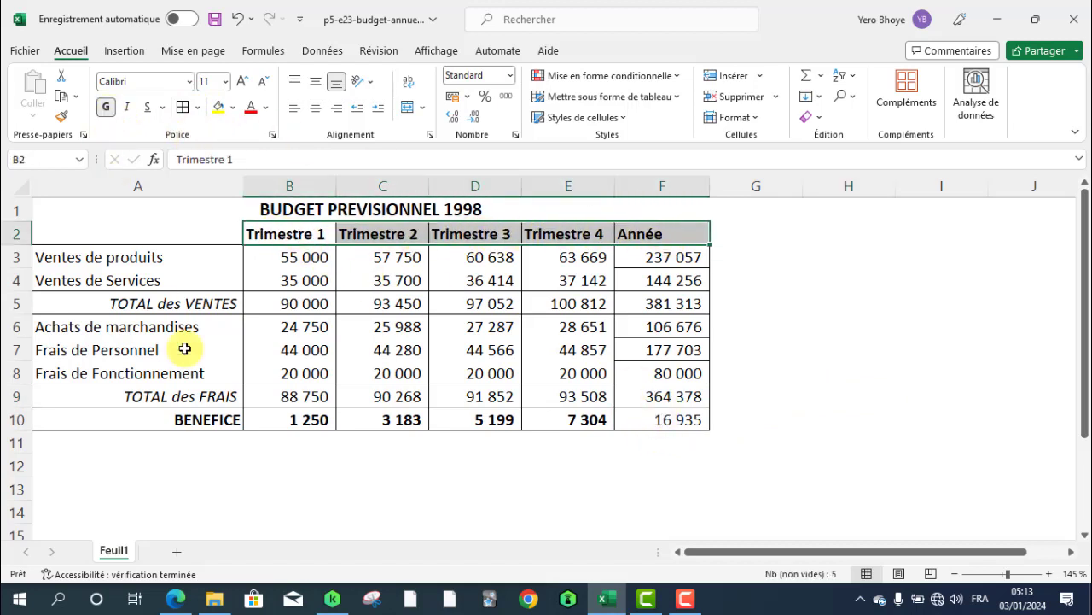
Check the headings in the PDF model and center those in B2:F2 of the workbook vertically and horizontally
key(alt+Tab)
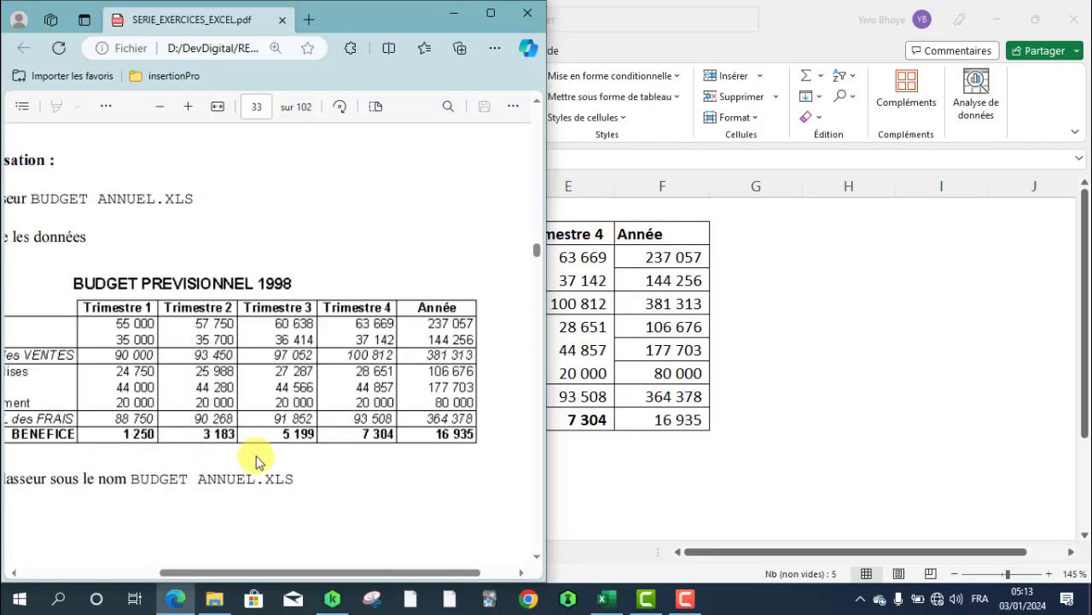
click(492, 14)
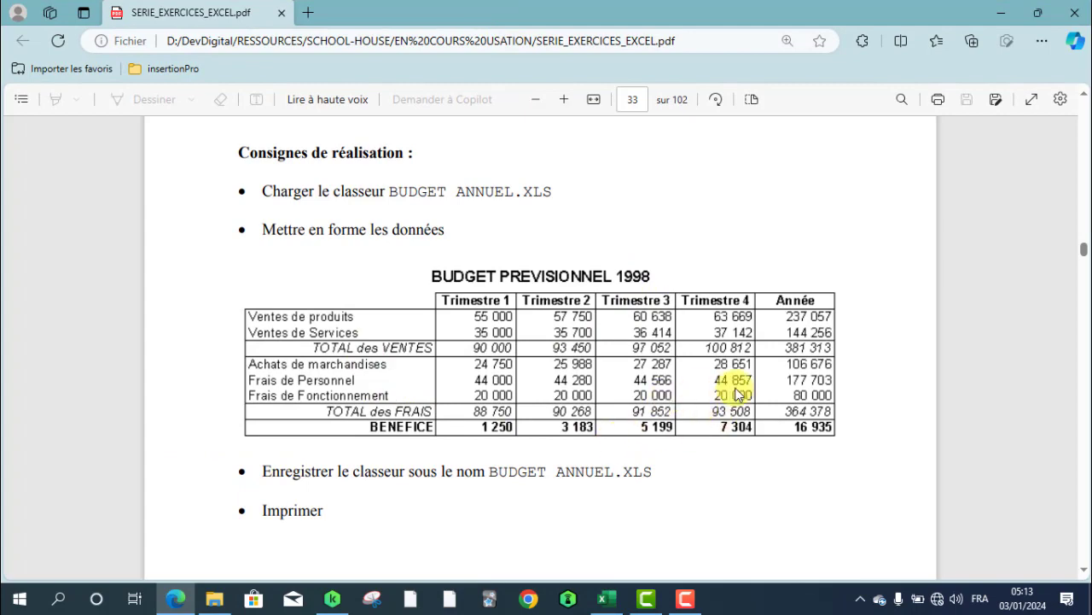
key(alt+Tab)
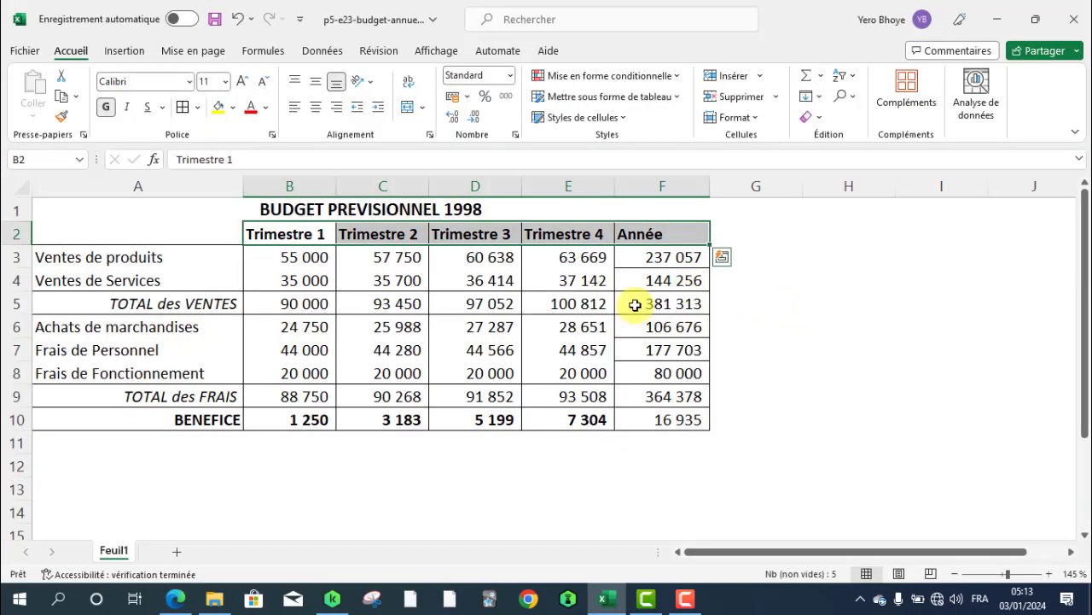
click(888, 411)
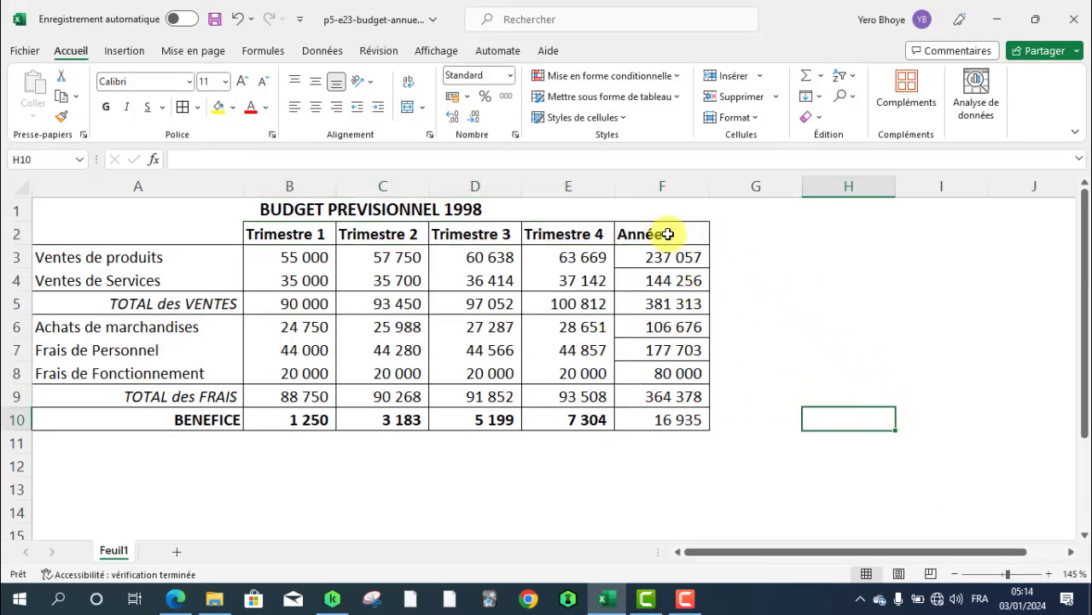
key(alt+Tab)
key(alt+Tab)
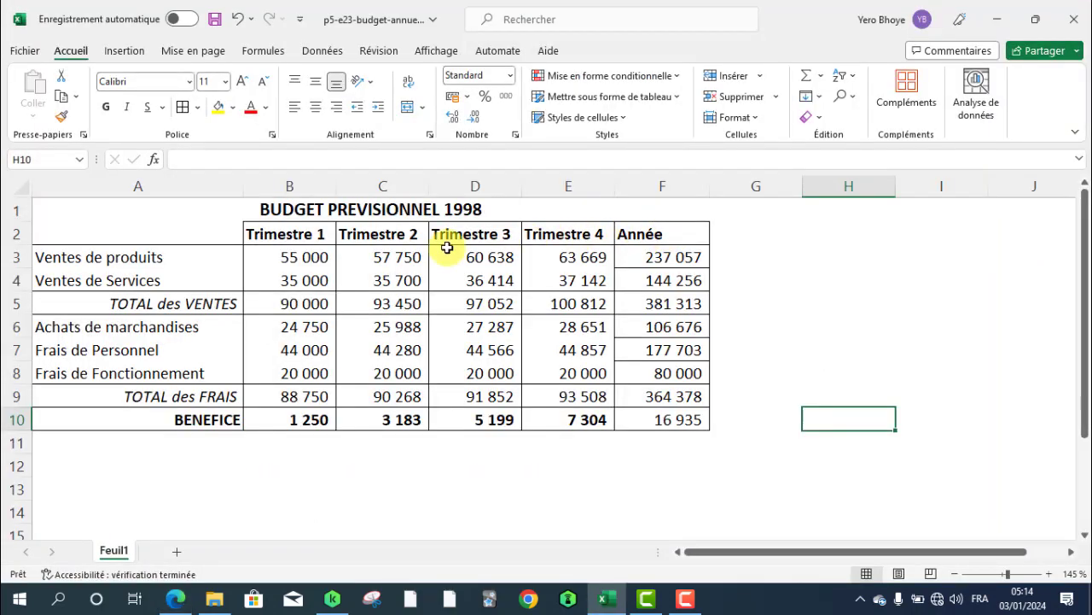
click(293, 233)
drag(385, 239, 629, 234)
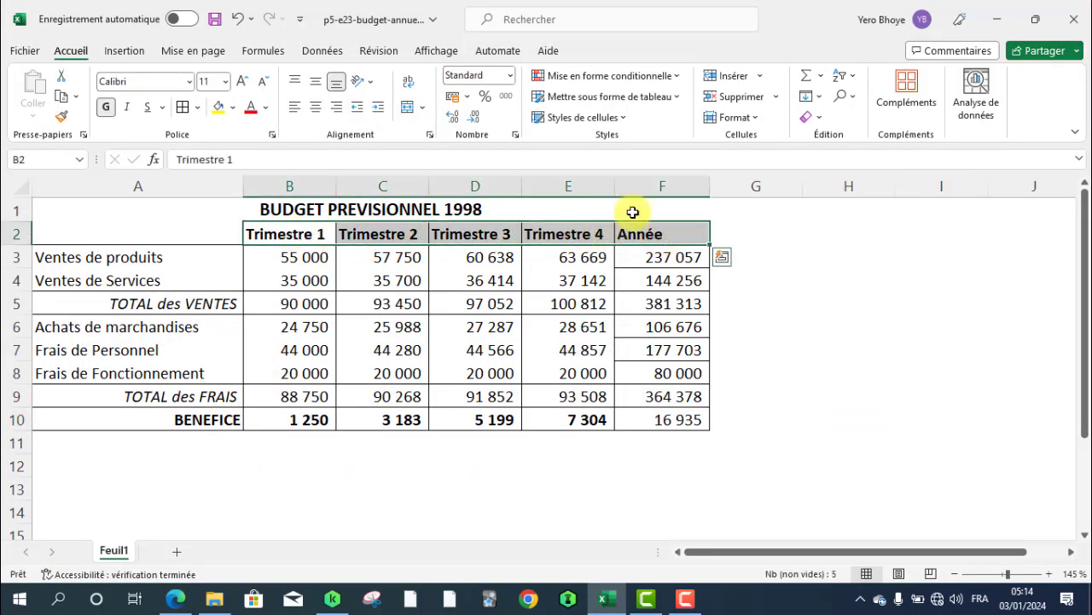
click(315, 82)
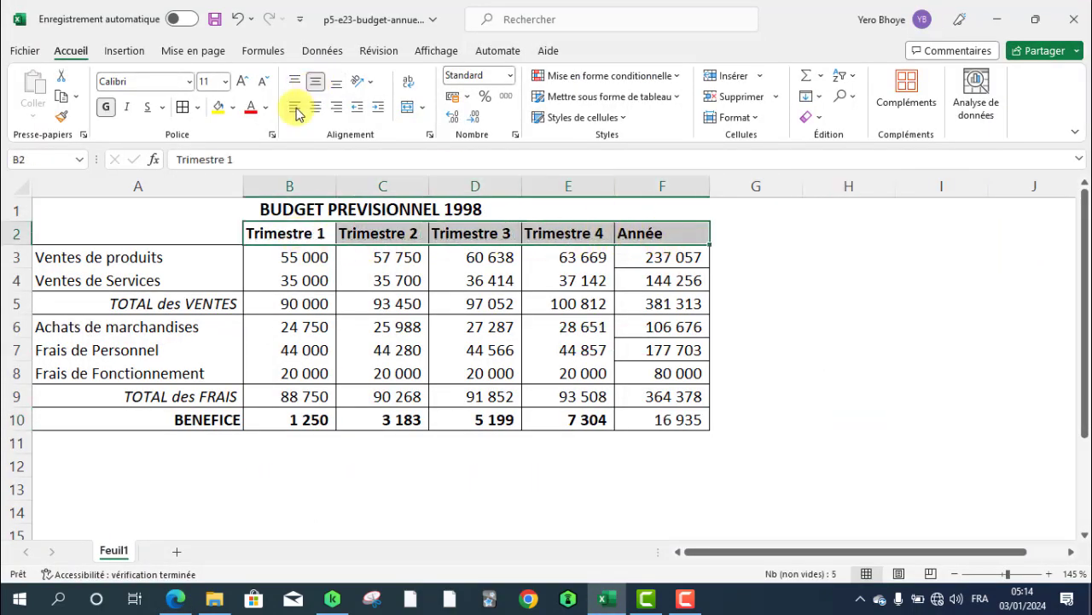
click(316, 107)
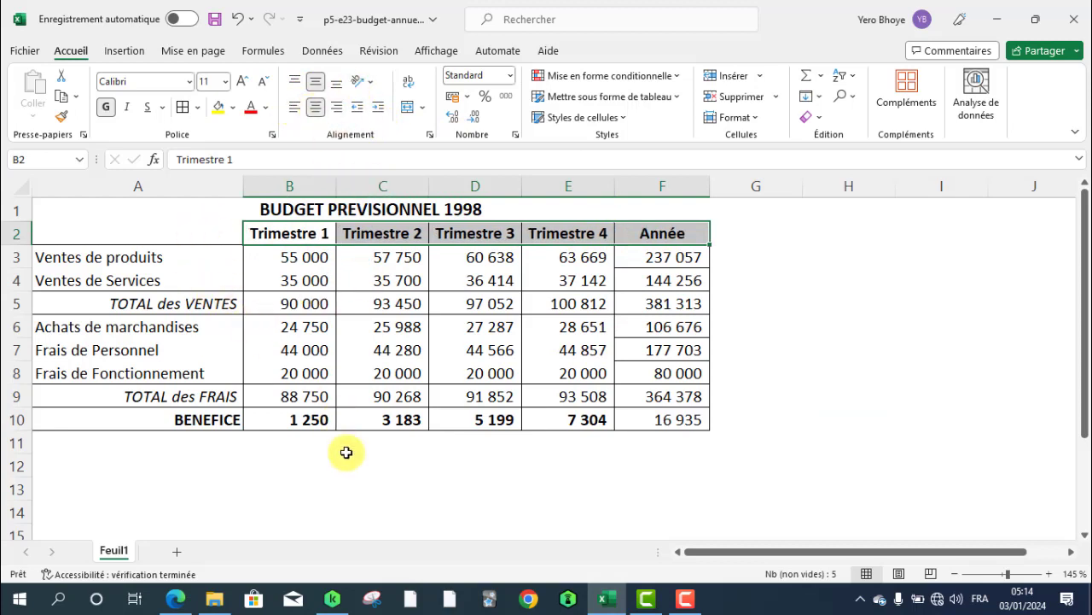
Switch to the PDF and review the instructions and model table of the Budget Annuel (2) exercise
click(337, 479)
key(alt+Tab)
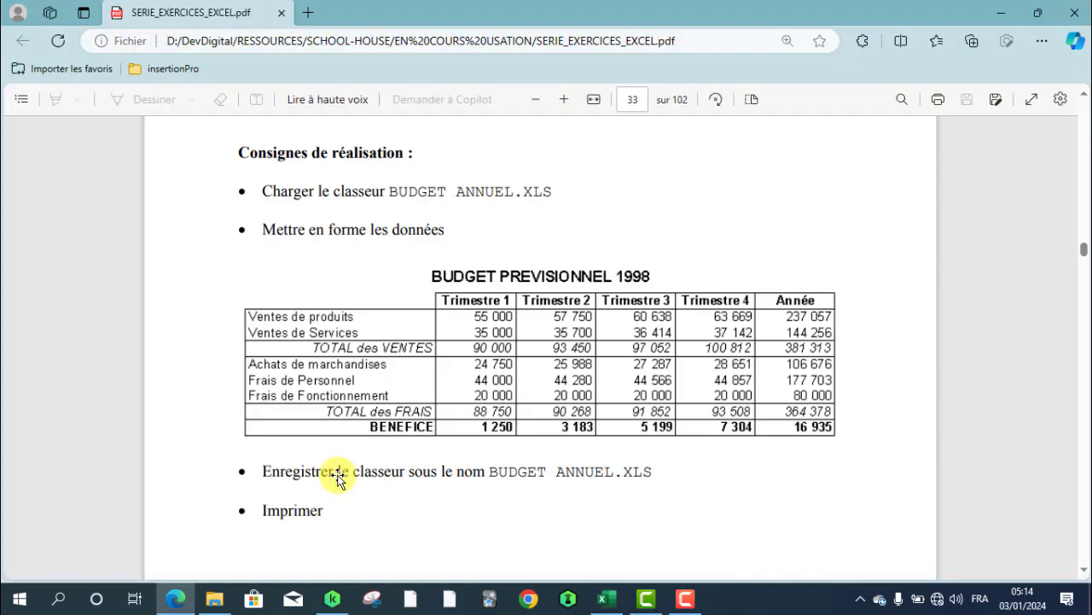
scroll(430, 393, up, 4)
scroll(429, 397, down, 7)
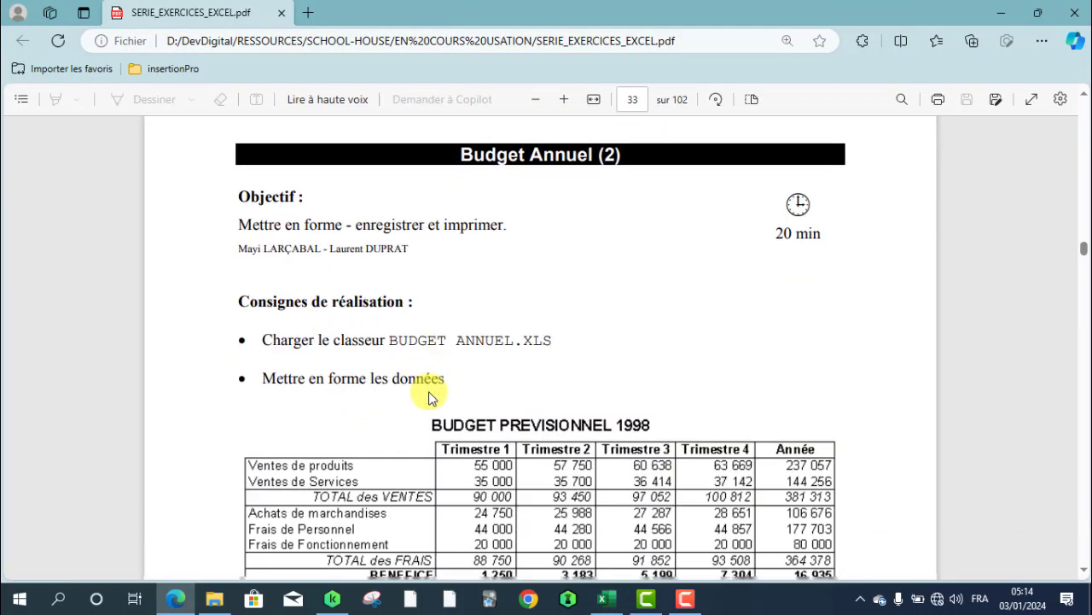
scroll(430, 395, down, 3)
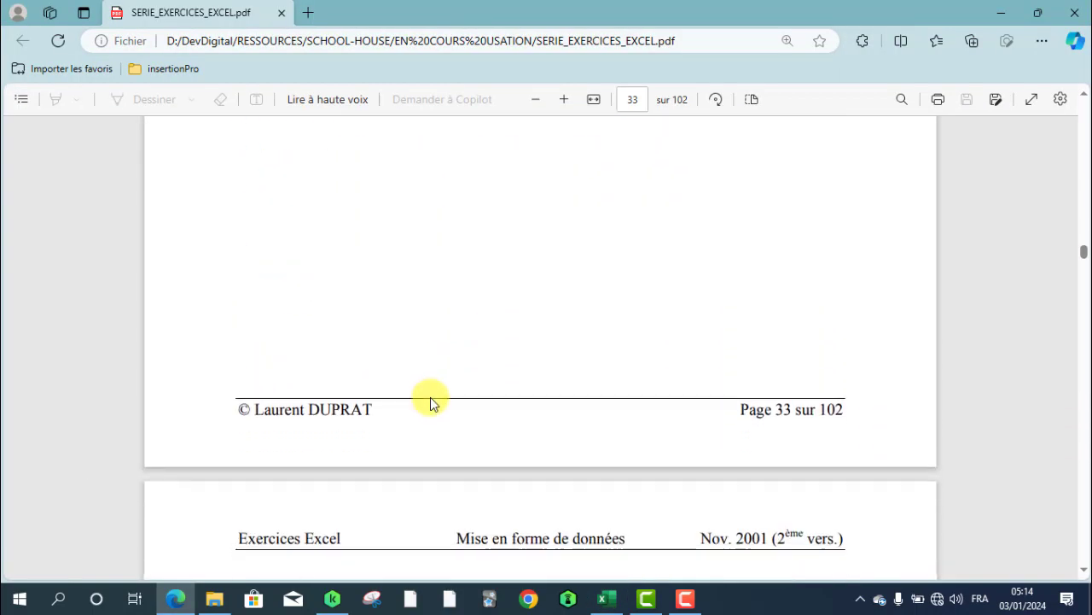